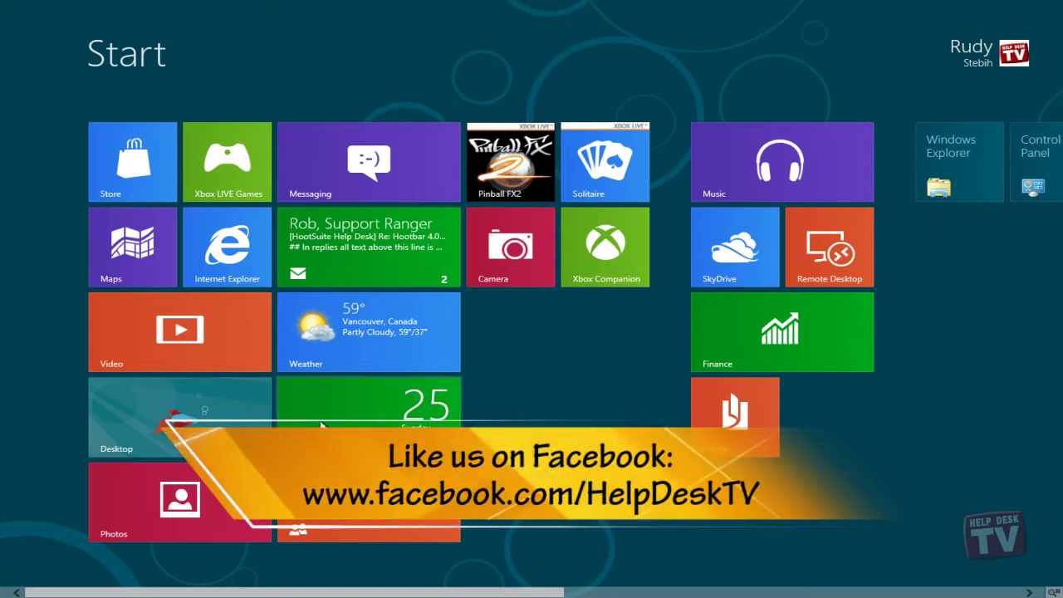
# Open the Control Panel from the desktop, look over its categories, close it and return to the Start screen
pyautogui.click(208, 415)
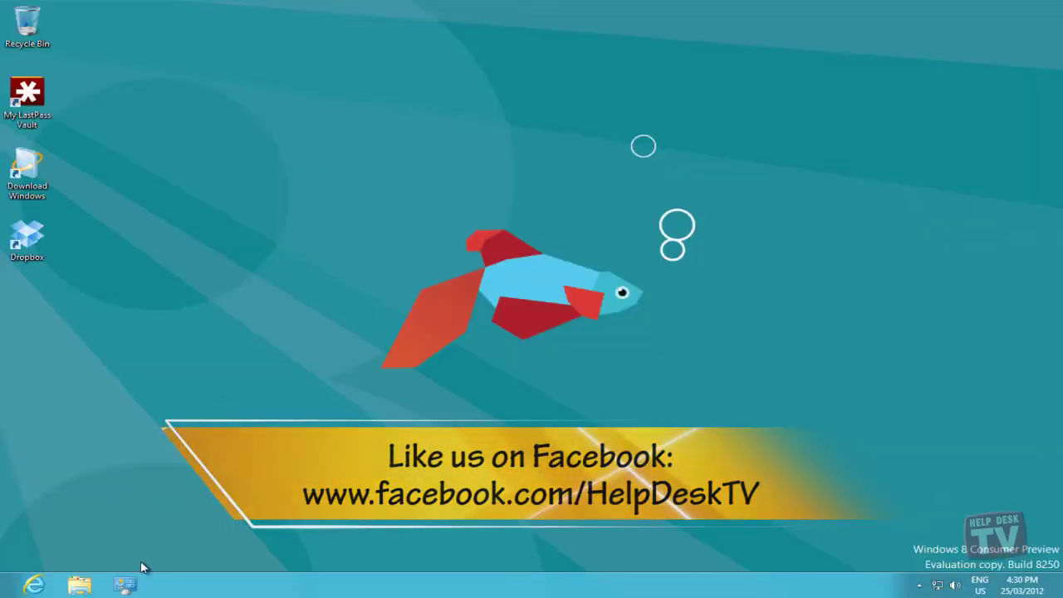
pyautogui.click(124, 585)
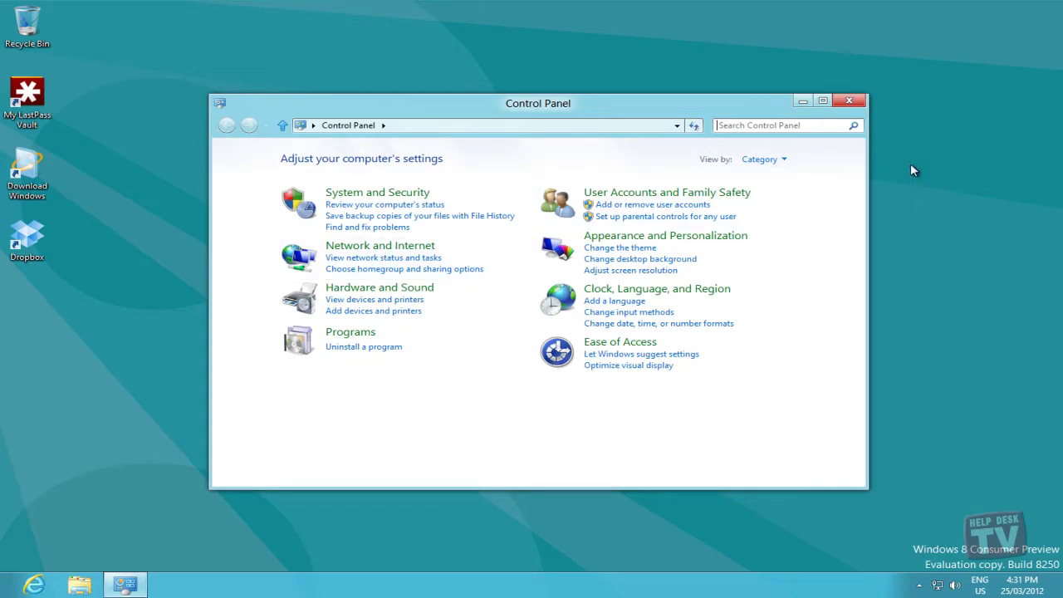
pyautogui.click(848, 102)
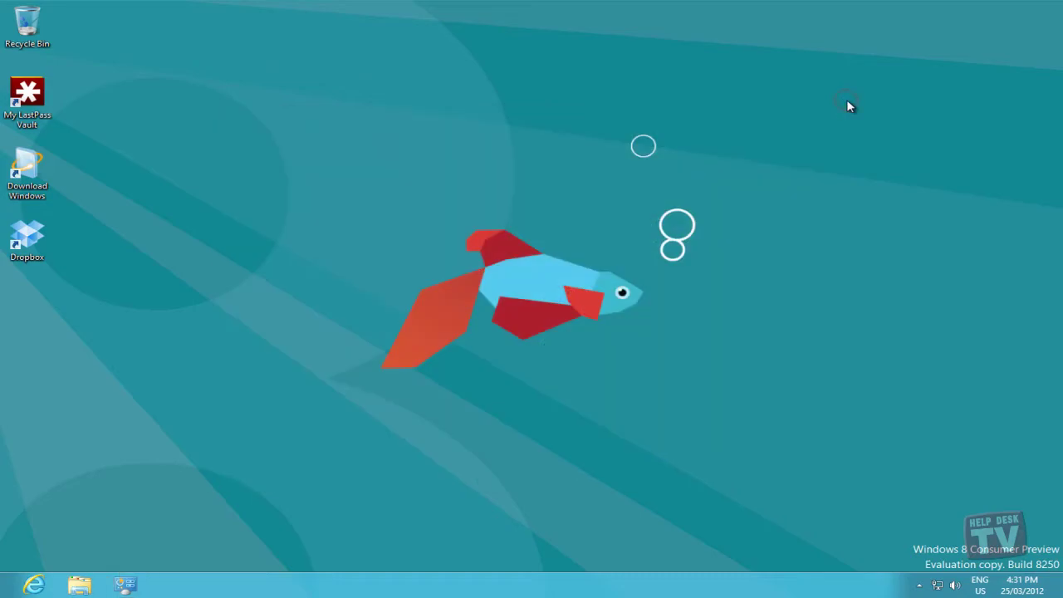
pyautogui.press('super')
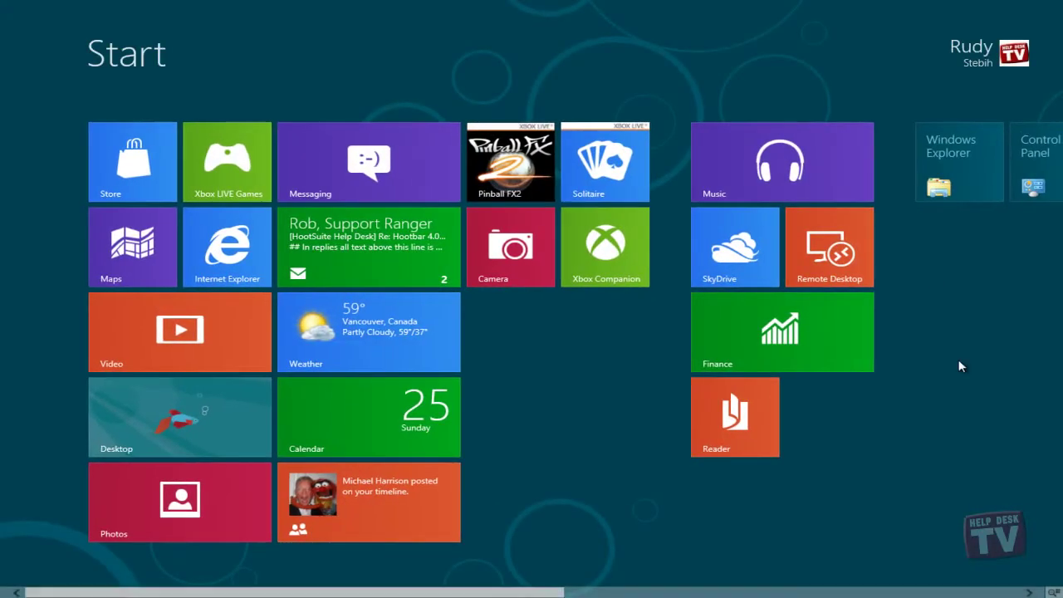
pyautogui.moveTo(1056, 591)
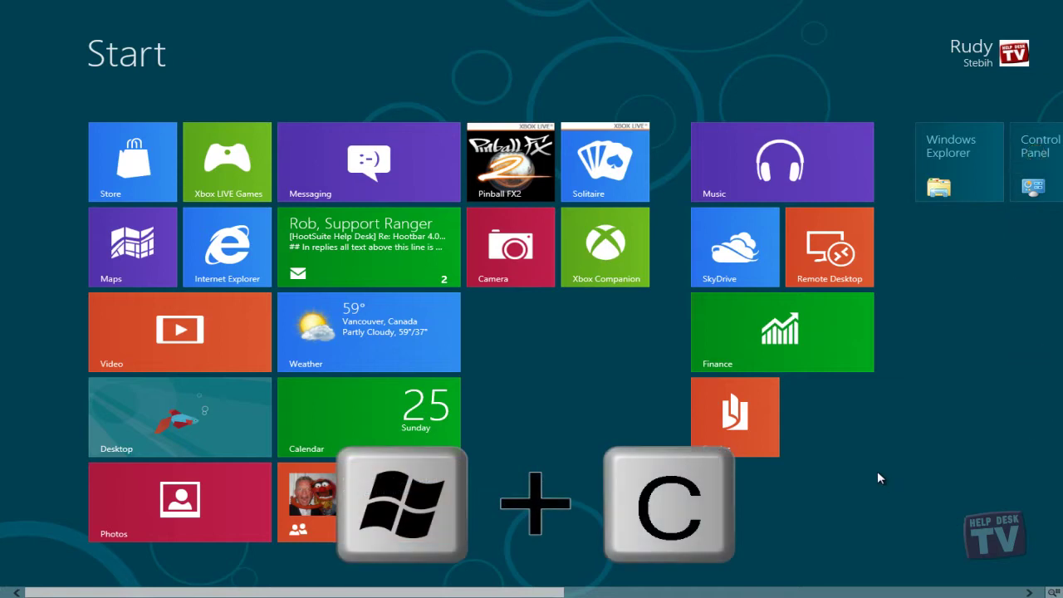
pyautogui.press('super+c')
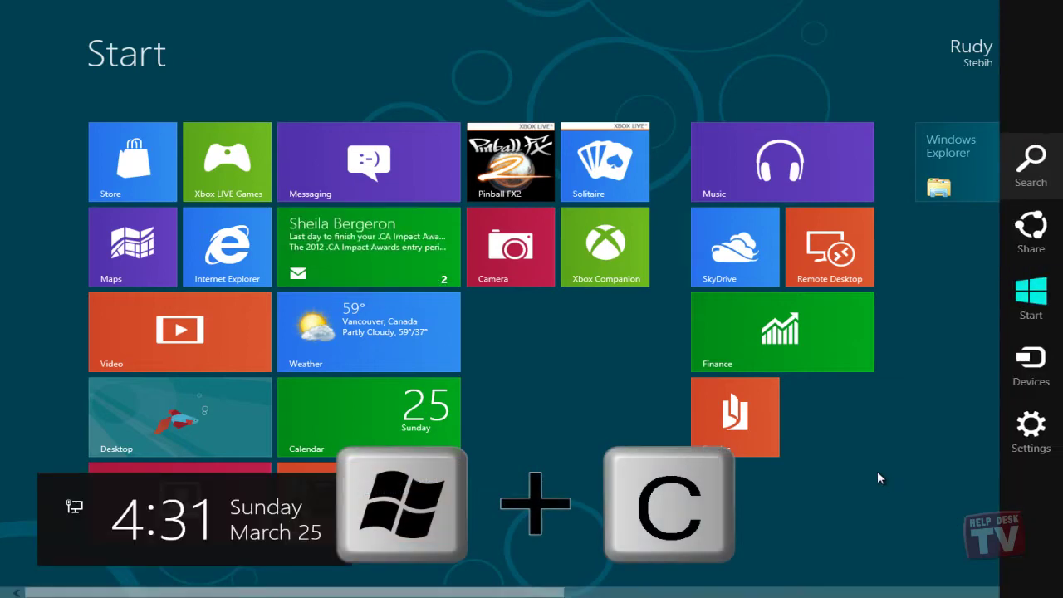
pyautogui.press('Escape')
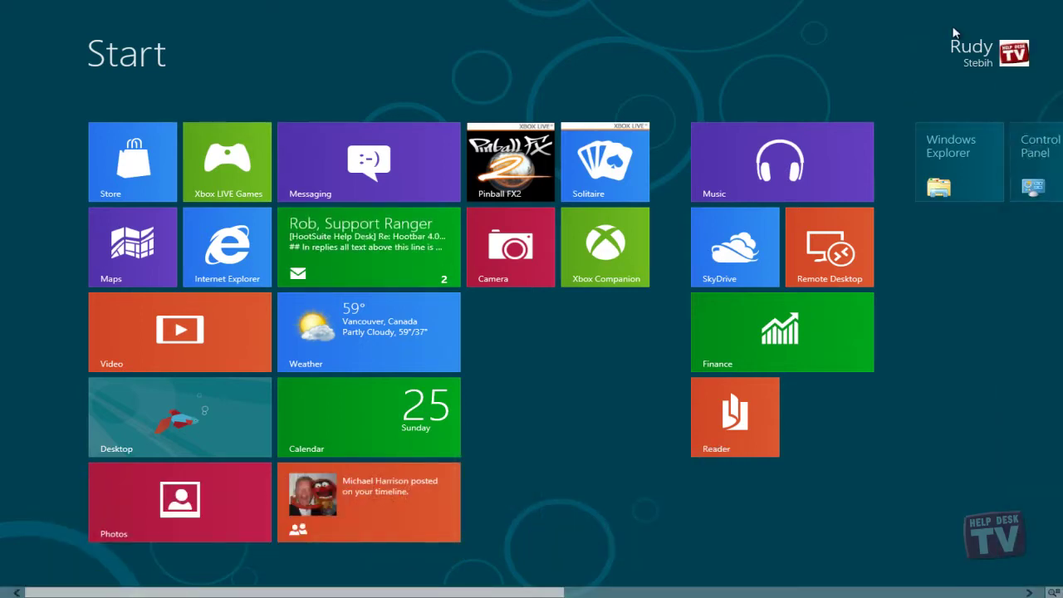
# Open the full PC settings through the Settings charm
pyautogui.moveTo(1060, 7)
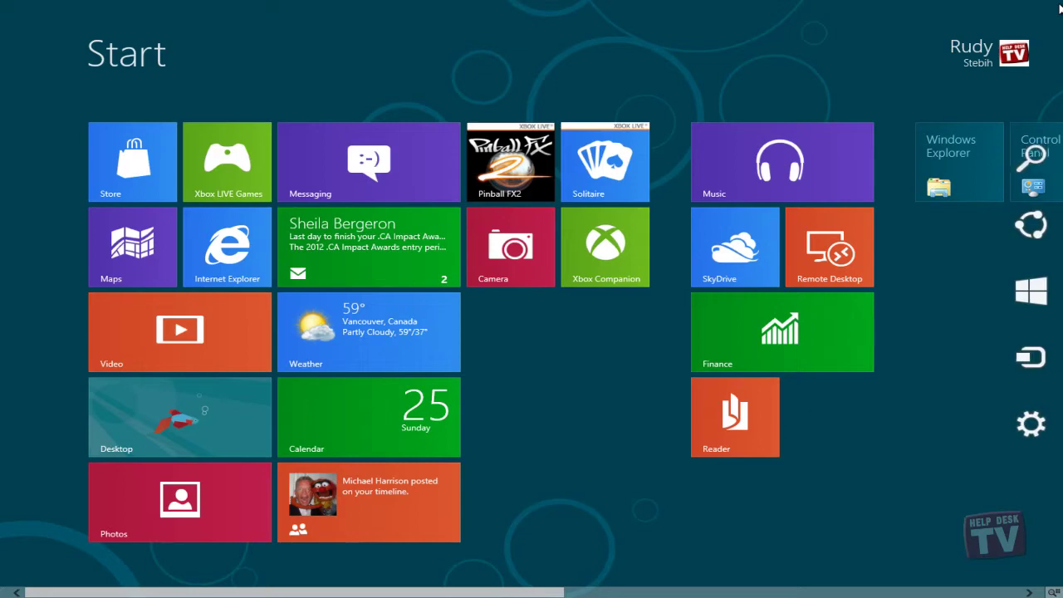
pyautogui.moveTo(1034, 290)
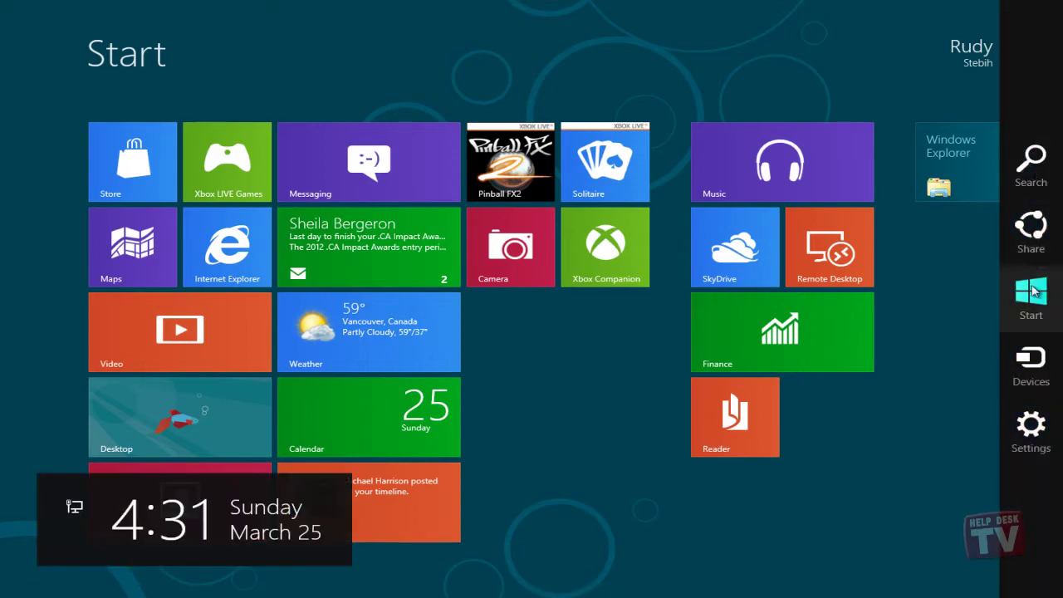
pyautogui.click(1032, 426)
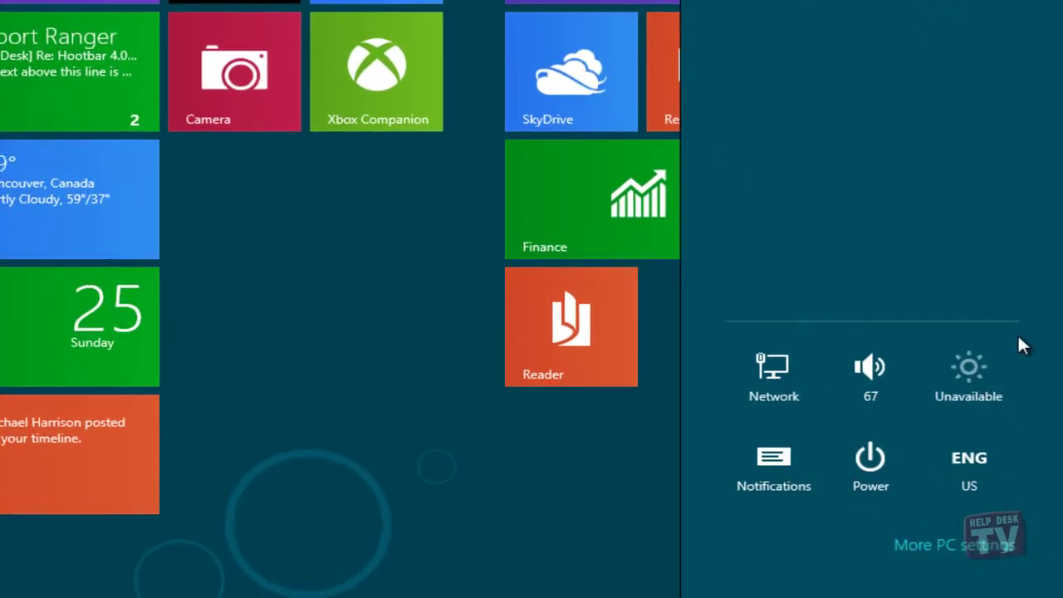
pyautogui.click(958, 541)
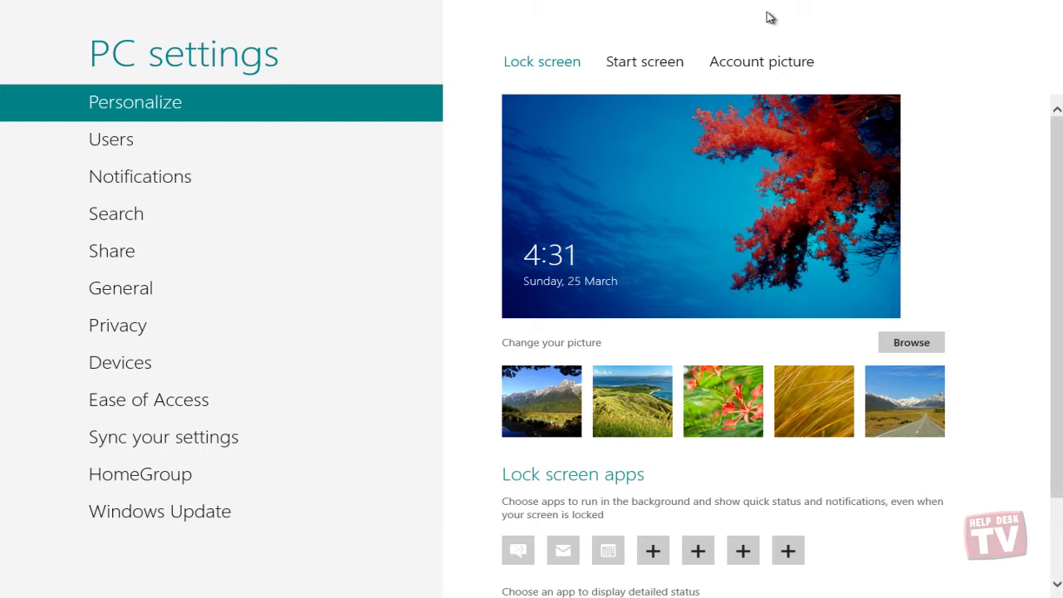
# View the Start screen and Account picture personalization options, and return to the Lock screen options
pyautogui.click(642, 63)
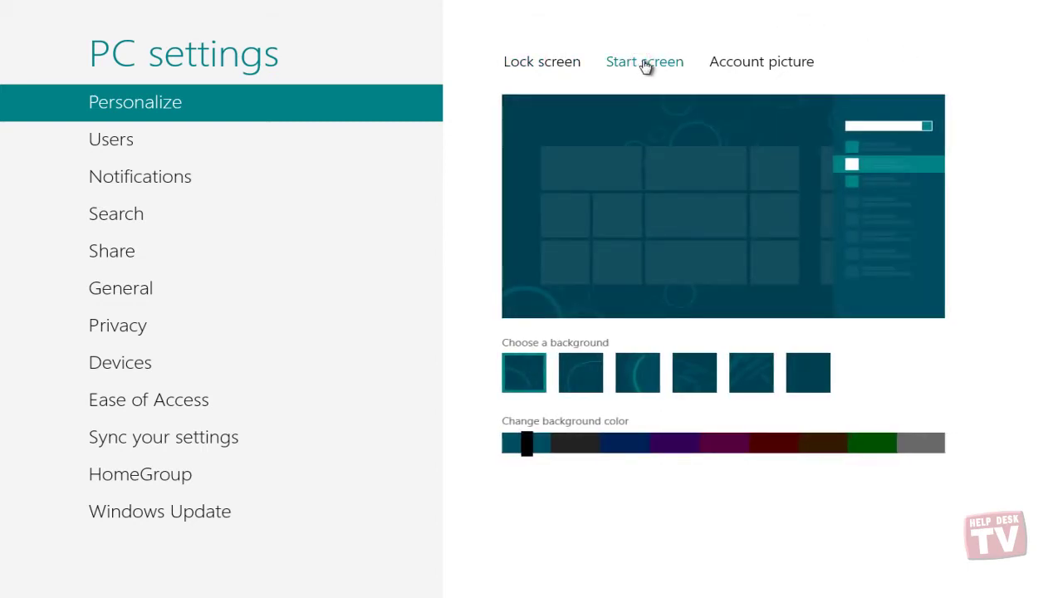
pyautogui.click(761, 64)
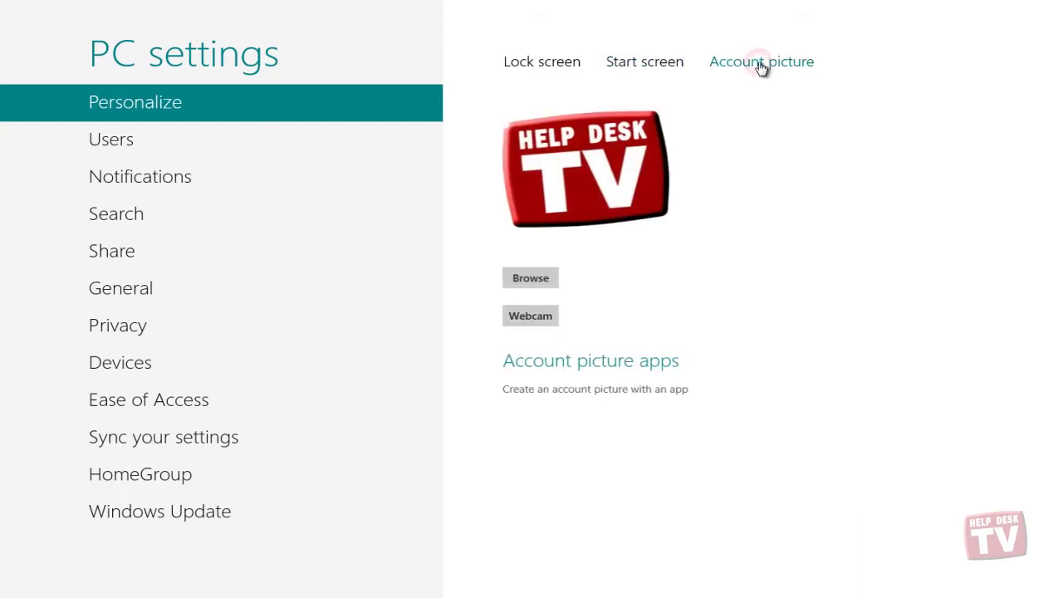
pyautogui.click(553, 63)
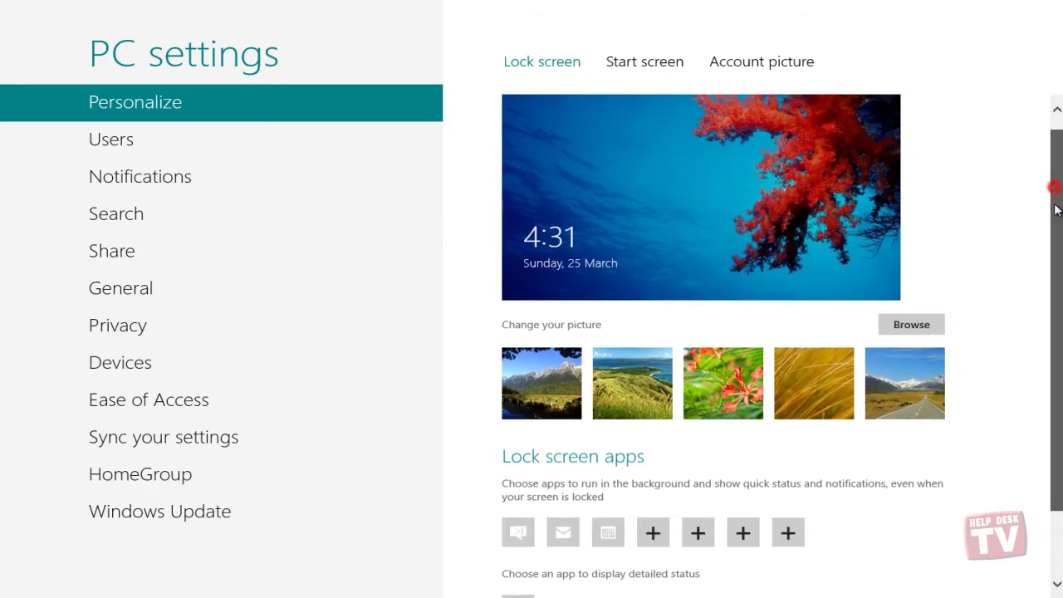
# View the apps available for the first empty lock screen app slot, and dismiss the list without choosing one
pyautogui.moveTo(1057, 201); pyautogui.dragTo(1059, 276)
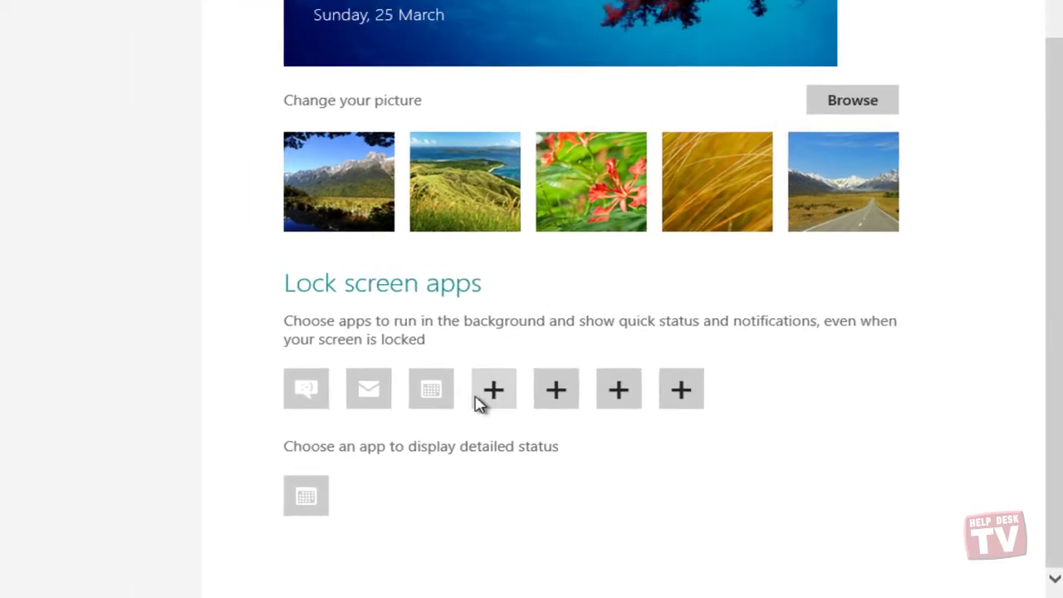
pyautogui.click(448, 372)
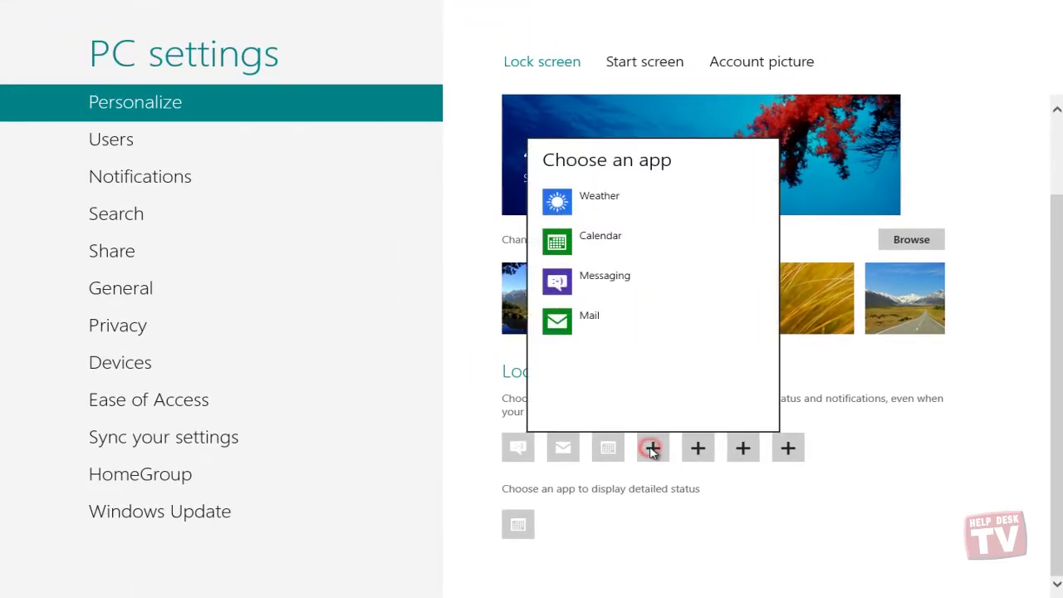
pyautogui.click(801, 560)
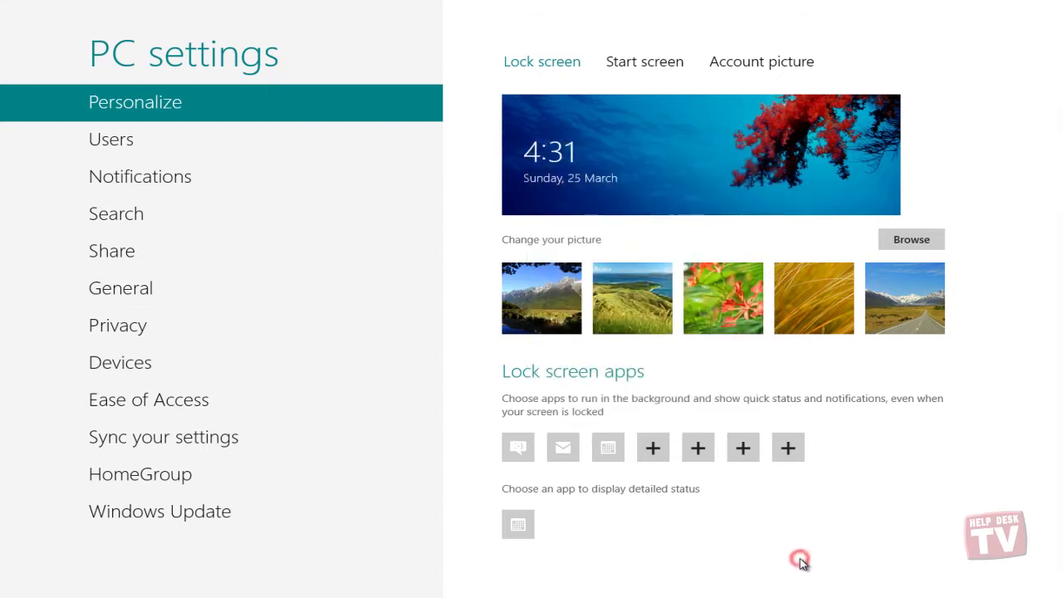
# Try magenta, green and purple as the Start screen background color, and settle on dark blue
pyautogui.click(657, 65)
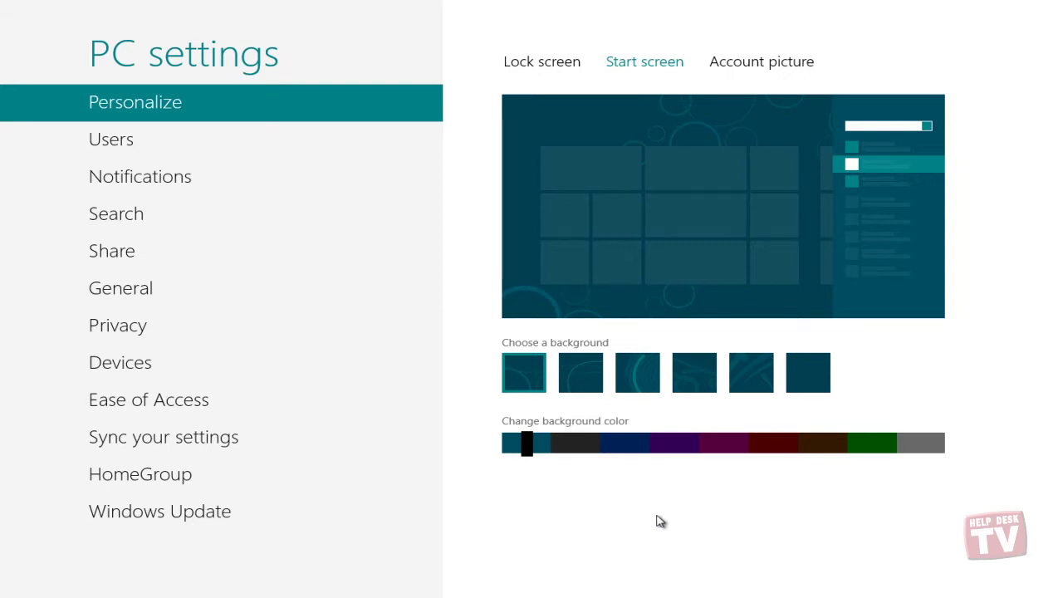
pyautogui.moveTo(709, 448); pyautogui.dragTo(723, 445)
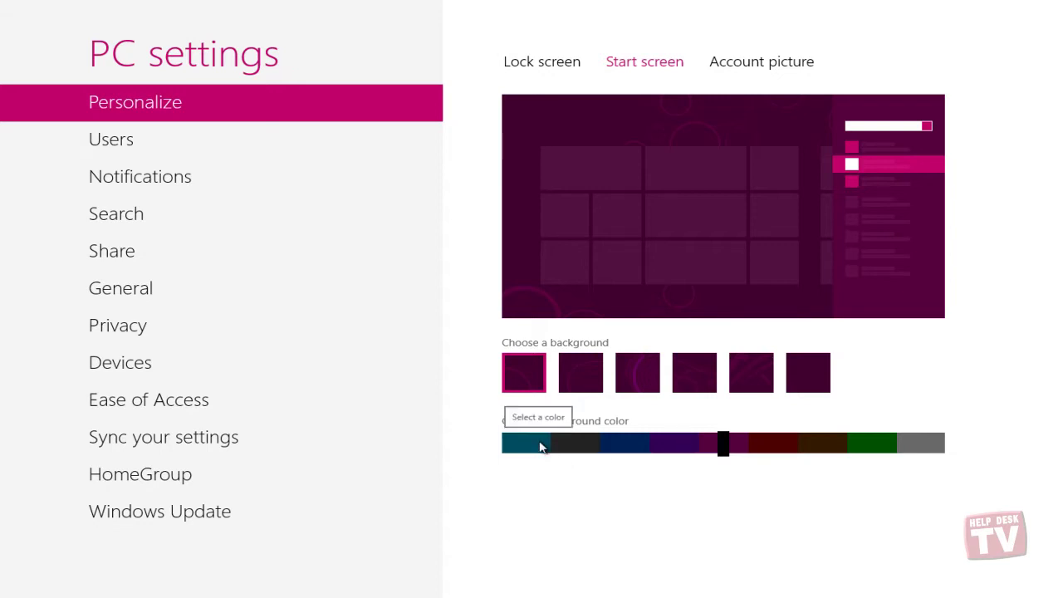
pyautogui.click(859, 444)
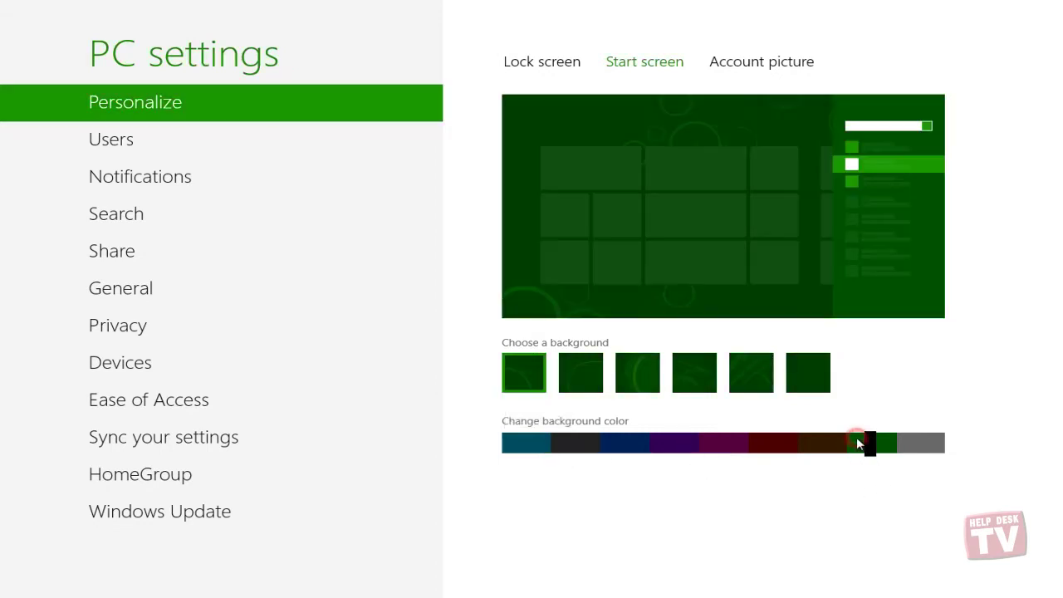
pyautogui.click(675, 443)
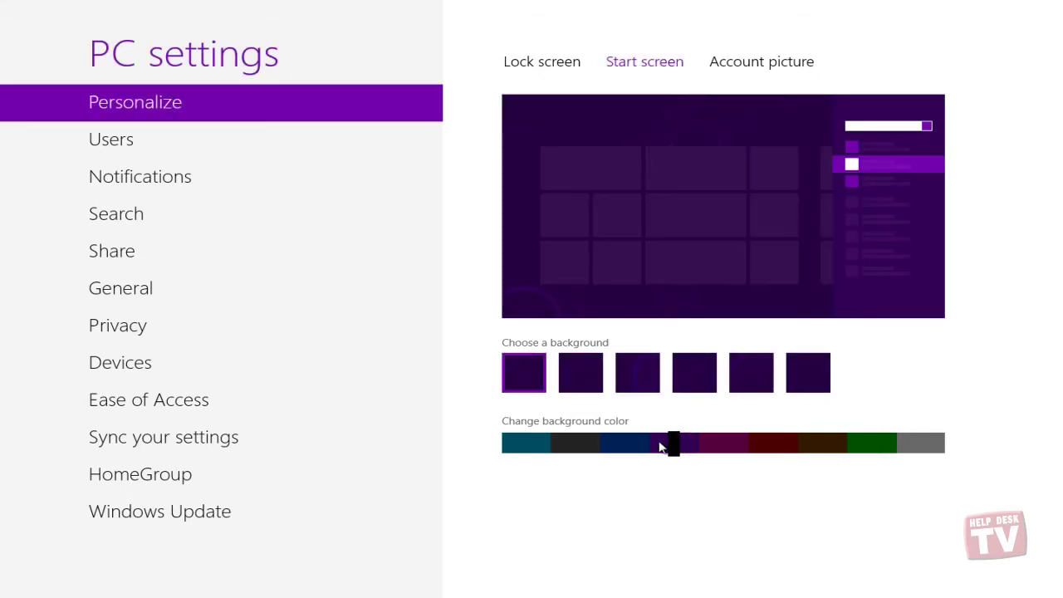
pyautogui.click(621, 445)
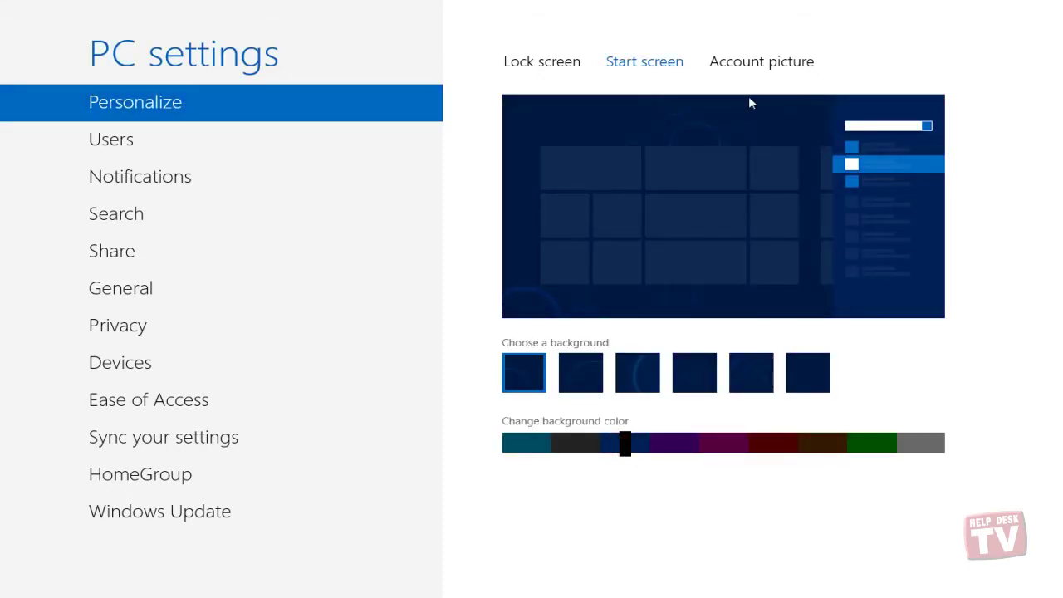
# Review the ways to change the account picture, including creating one with an app
pyautogui.click(764, 64)
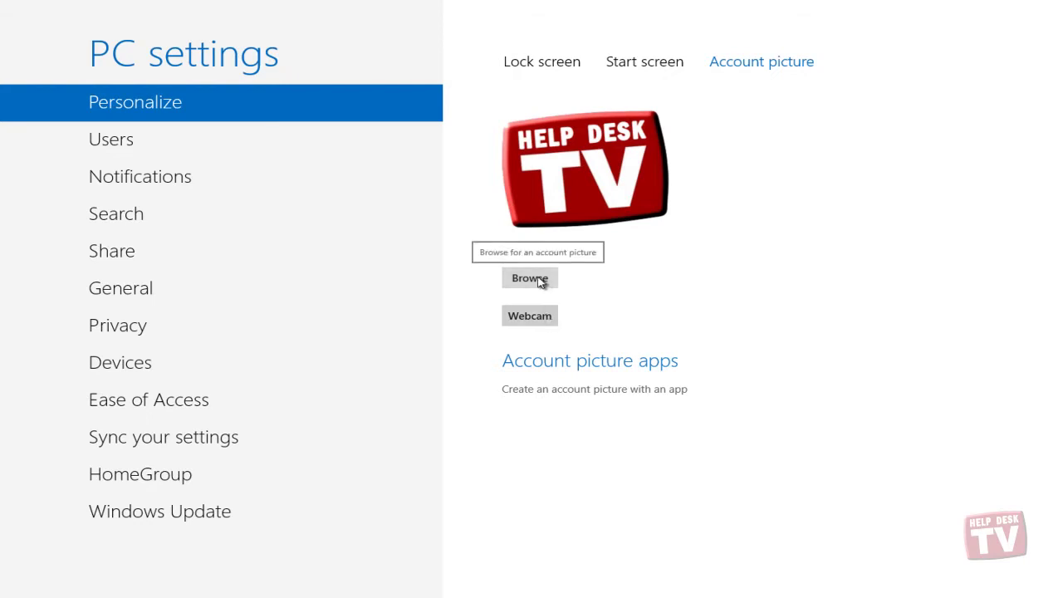
pyautogui.click(599, 389)
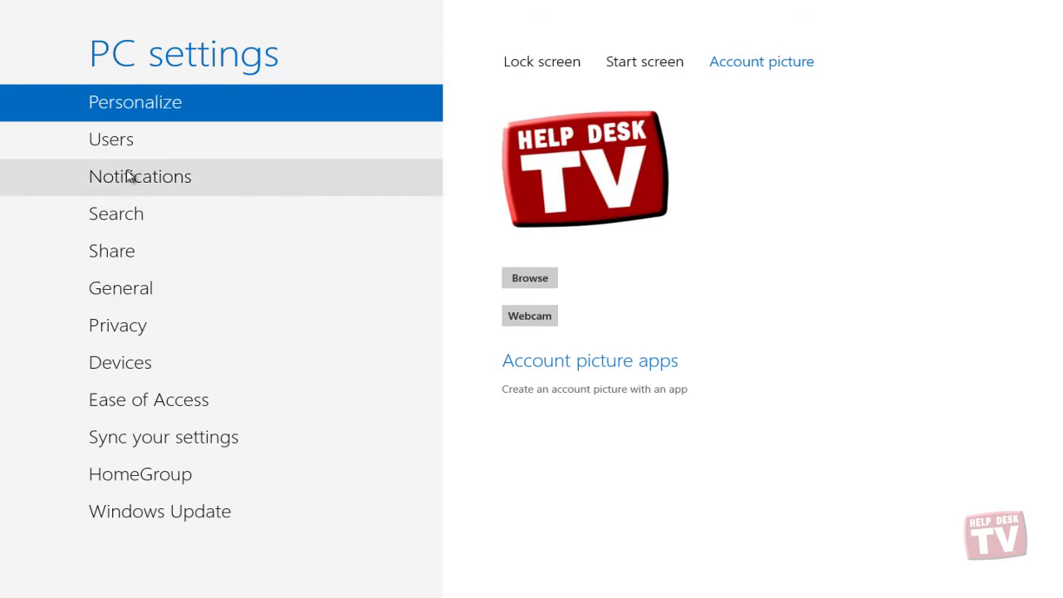
# Look at the Users settings and the Add a user form, and cancel it without adding anyone
pyautogui.click(132, 141)
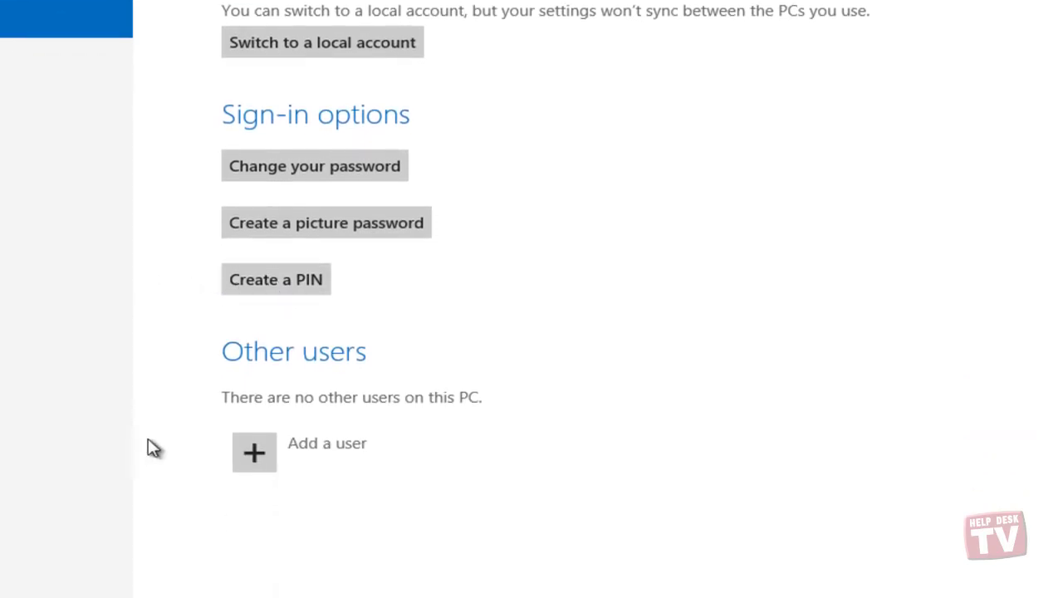
pyautogui.click(254, 450)
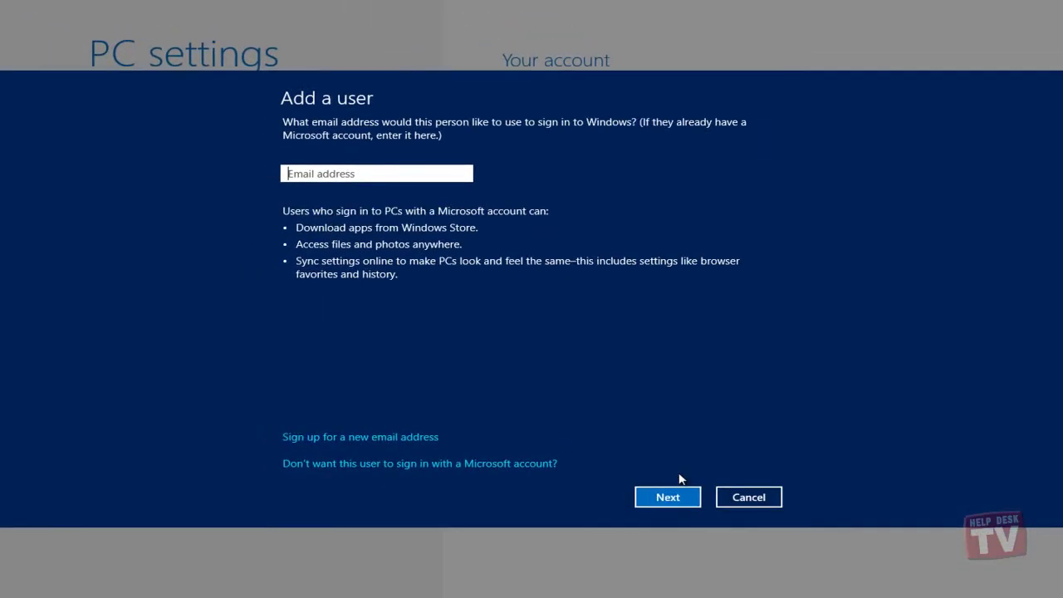
pyautogui.click(750, 497)
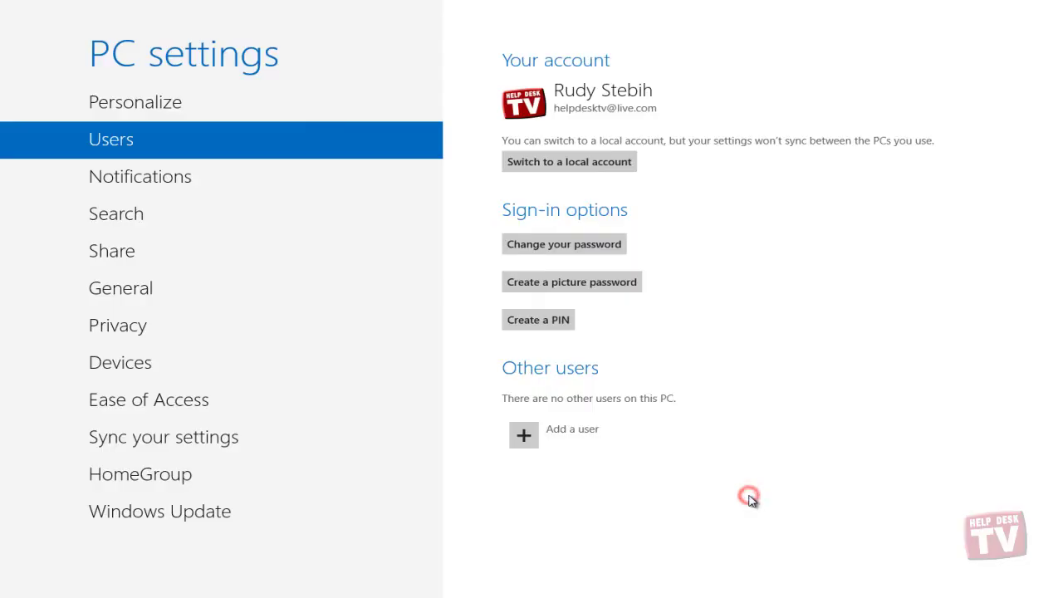
# In the Notifications settings, switch app notifications, lock screen notifications, notification sounds and Messaging notifications off and back on
pyautogui.click(159, 180)
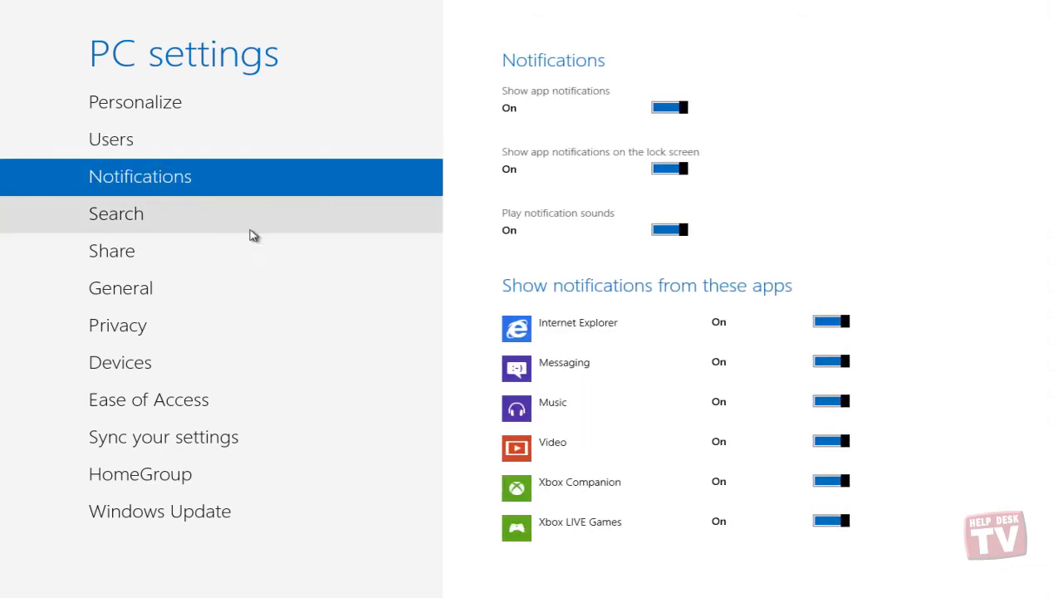
pyautogui.click(672, 108)
pyautogui.click(673, 109)
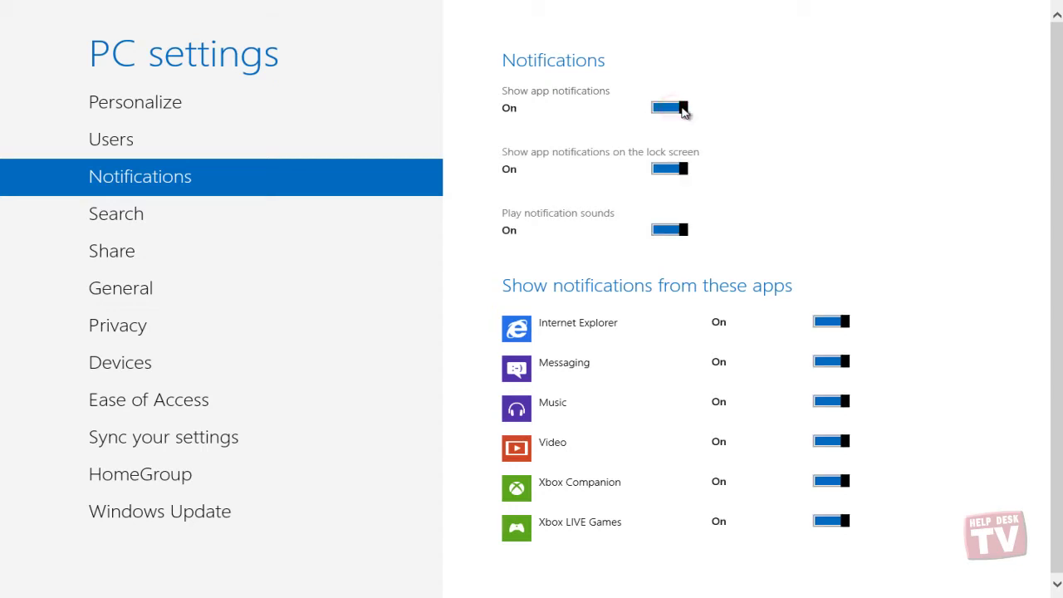
pyautogui.click(670, 170)
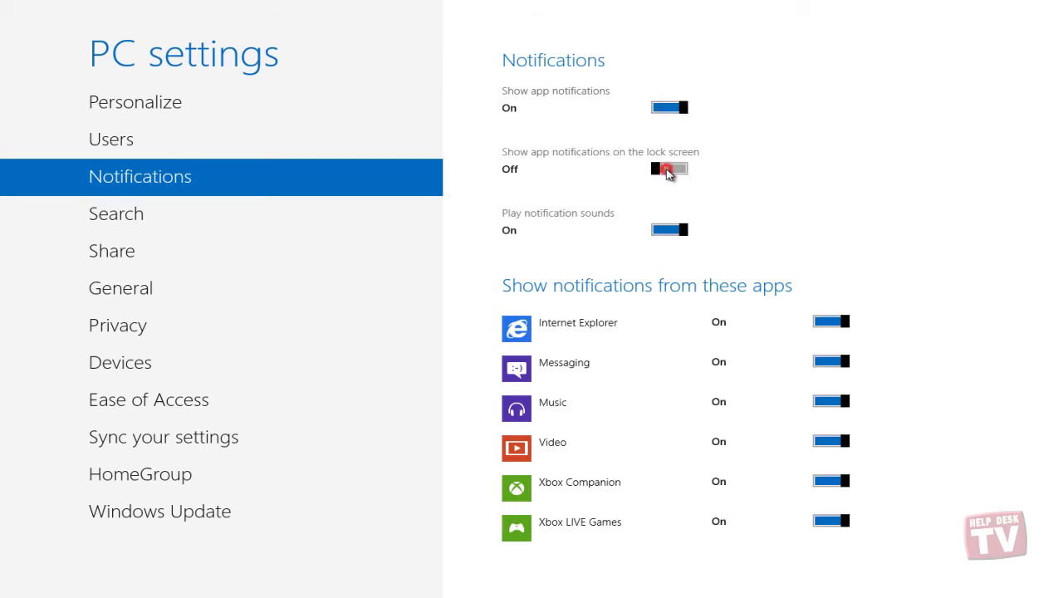
pyautogui.click(669, 171)
pyautogui.click(673, 231)
pyautogui.click(673, 231)
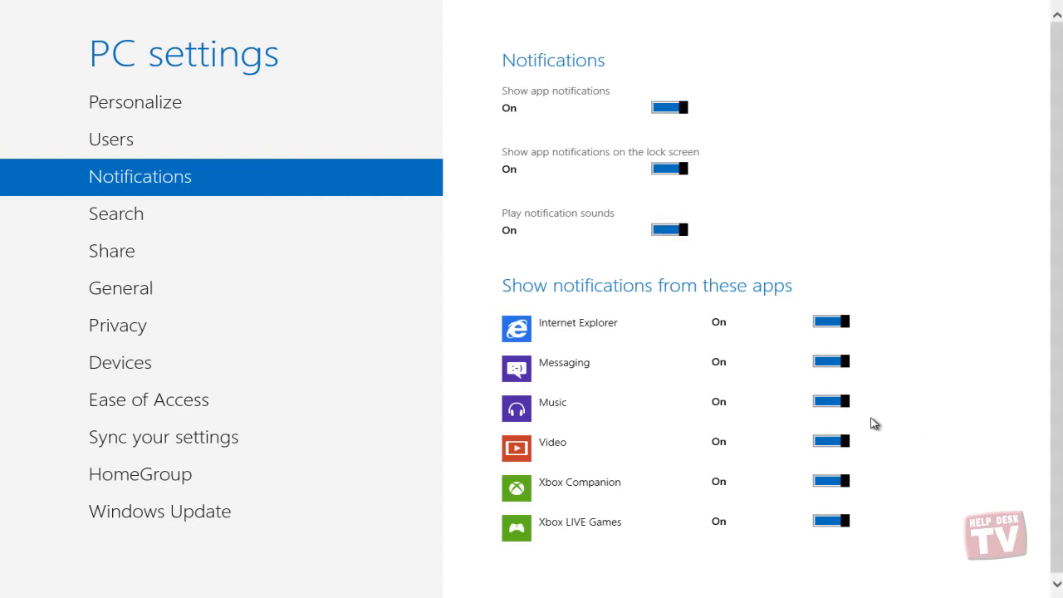
pyautogui.click(832, 365)
pyautogui.click(834, 365)
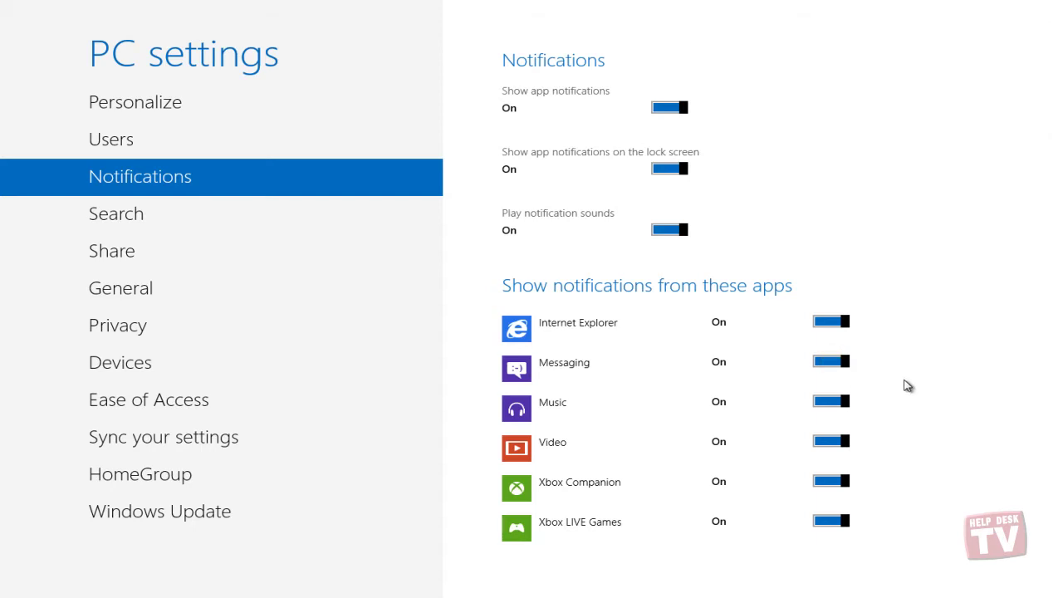
# In the Search settings, switch saving of searches off and back on, and turn off showing the most often searched apps at the top
pyautogui.click(165, 215)
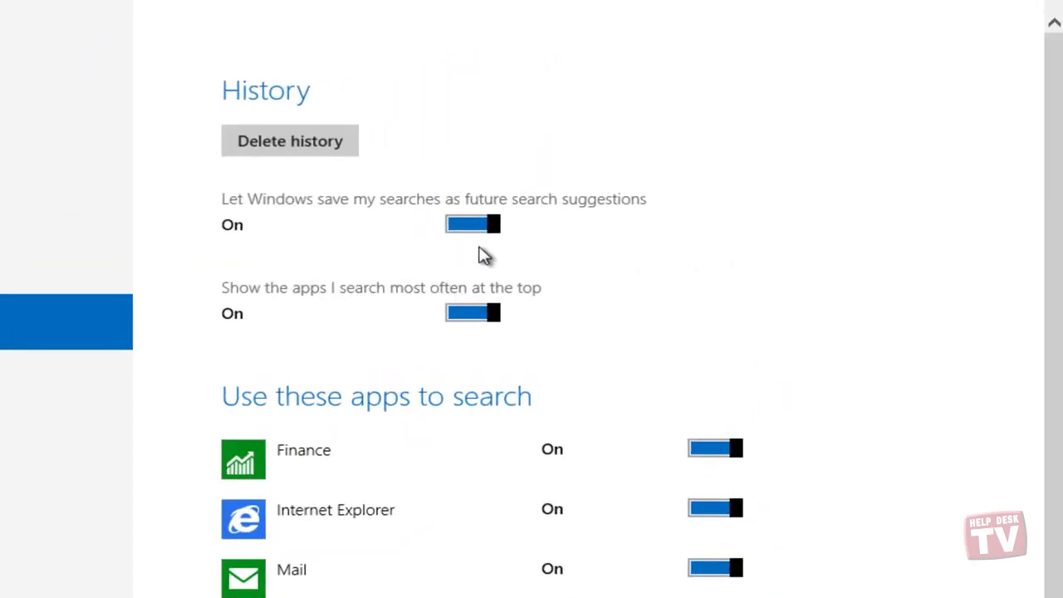
pyautogui.click(477, 223)
pyautogui.click(477, 224)
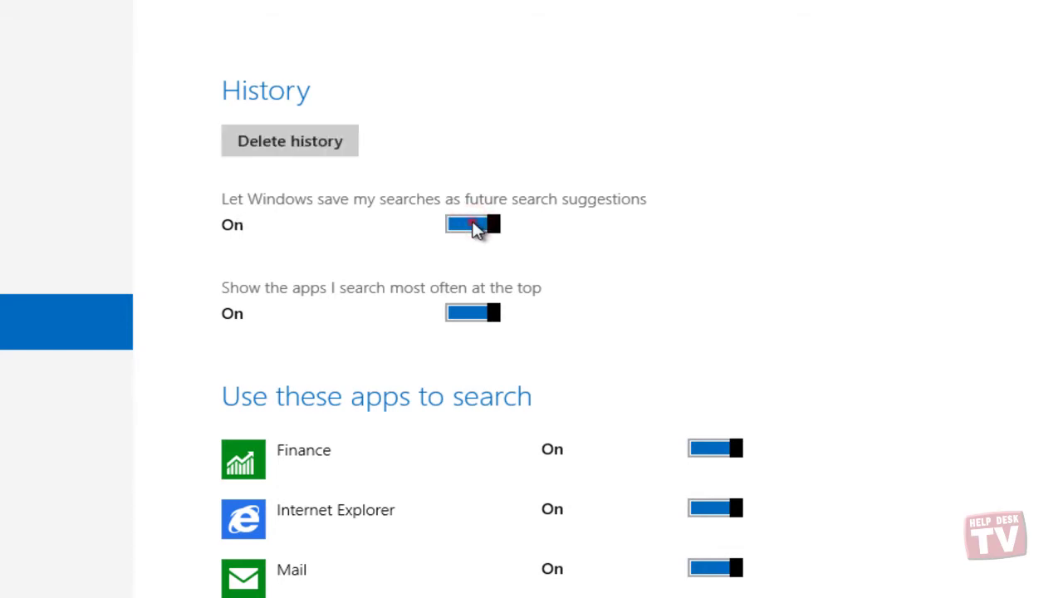
pyautogui.click(477, 224)
pyautogui.click(477, 225)
pyautogui.click(471, 318)
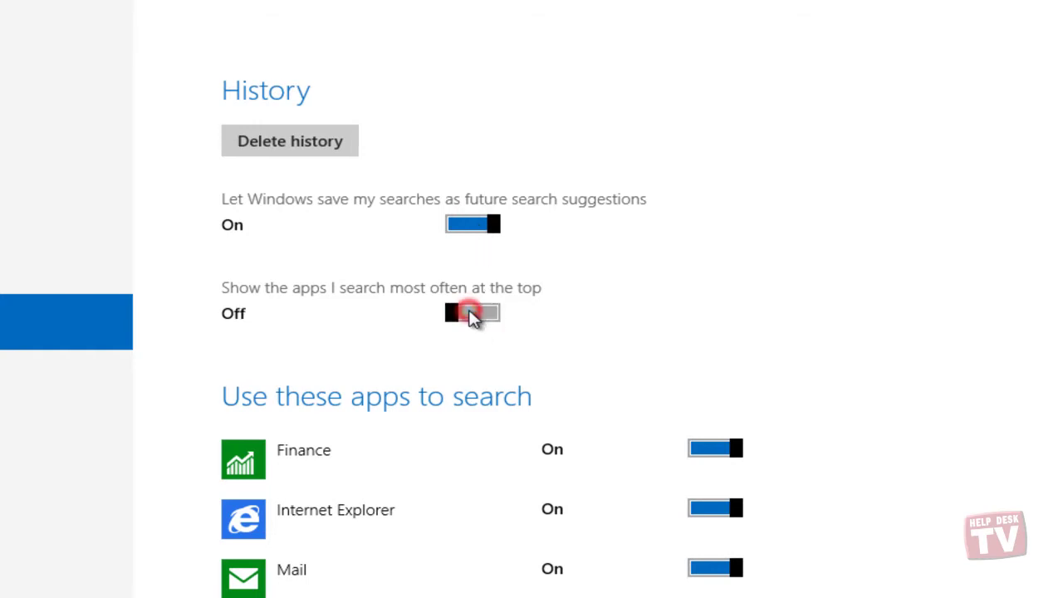
# In the Search settings, turn showing the most searched apps on, and switch the Weather and Internet Explorer search apps off and back on
pyautogui.click(471, 319)
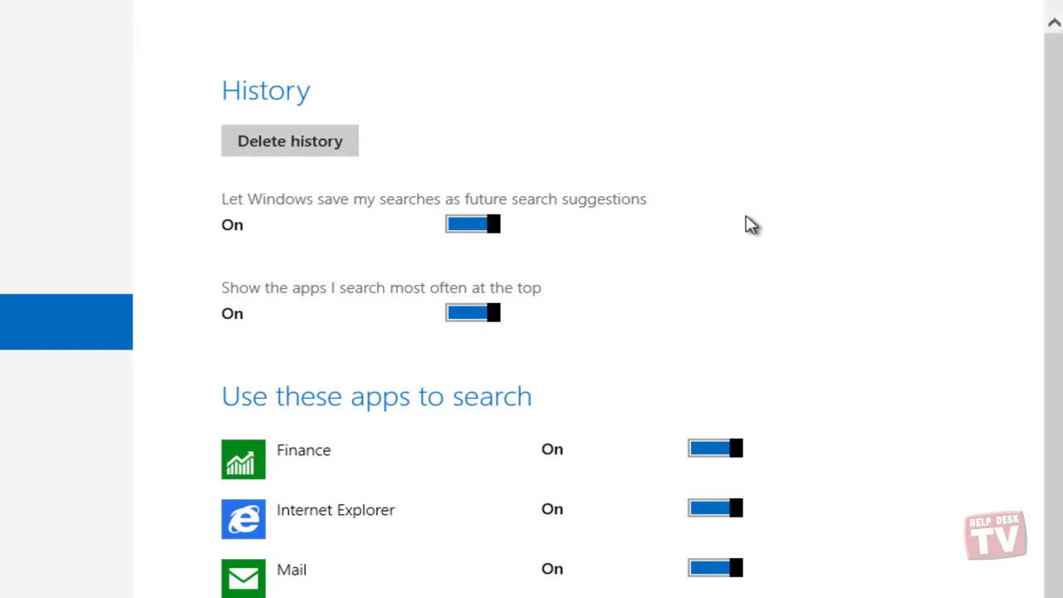
pyautogui.scroll(-1, 1030, 233)
pyautogui.moveTo(1050, 3); pyautogui.dragTo(1056, 171)
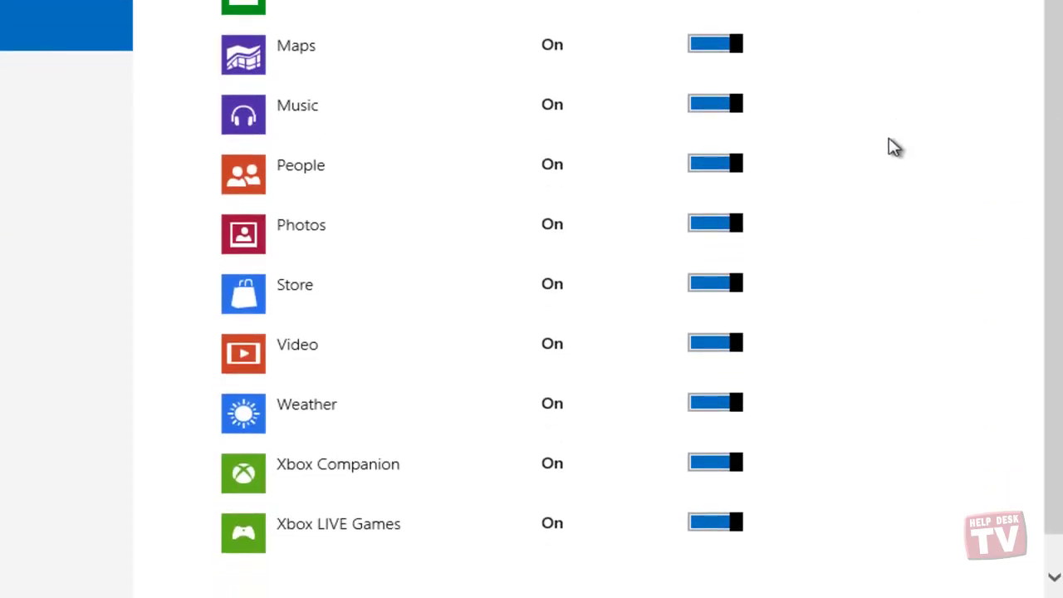
pyautogui.click(713, 407)
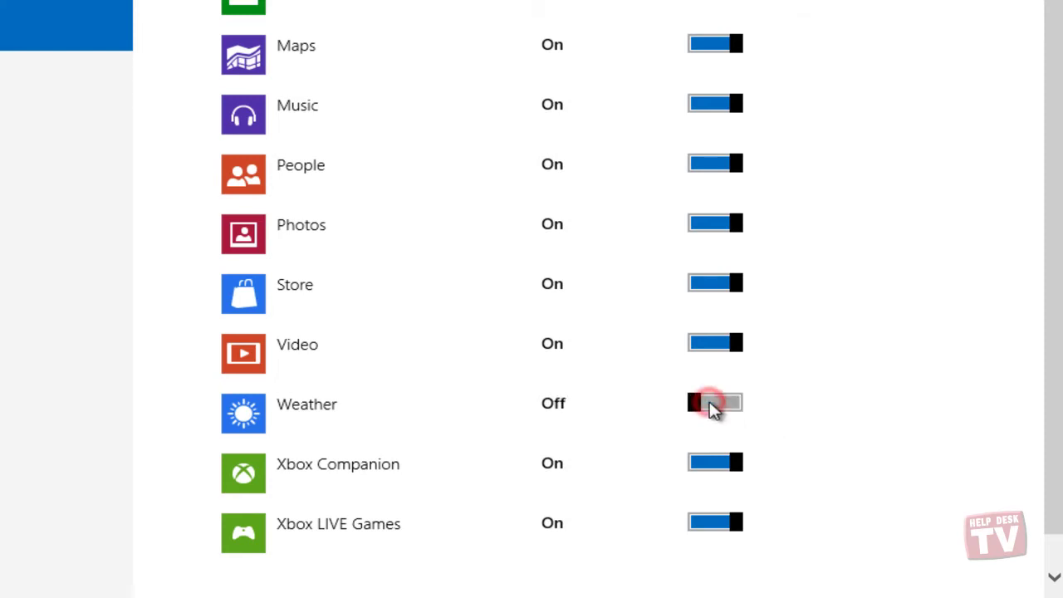
pyautogui.click(711, 407)
pyautogui.click(829, 149)
pyautogui.click(829, 149)
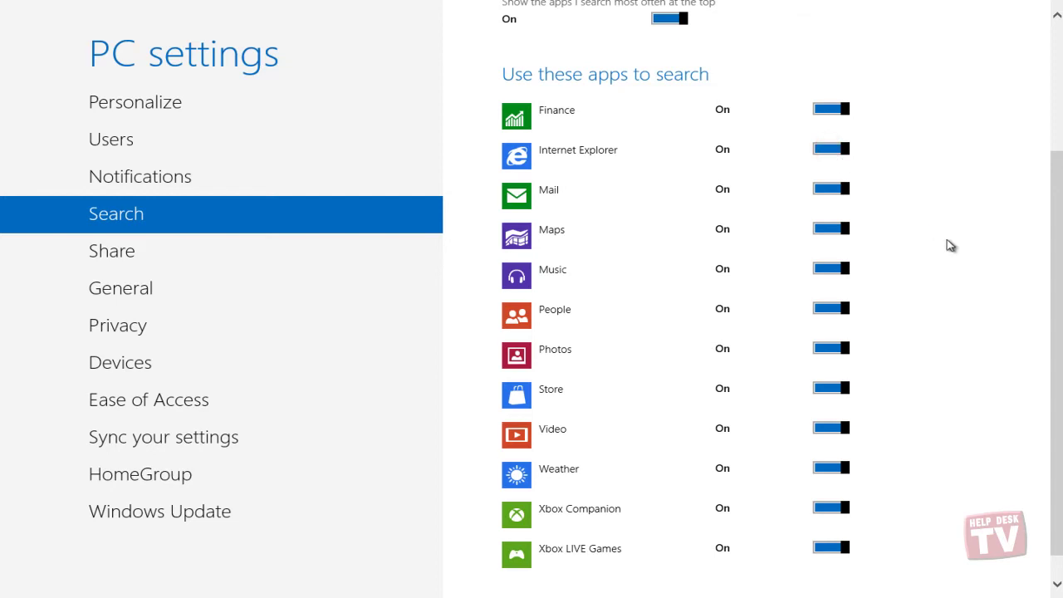
# View the Share settings, and look through the General settings, switching between recent apps off and back on
pyautogui.click(177, 262)
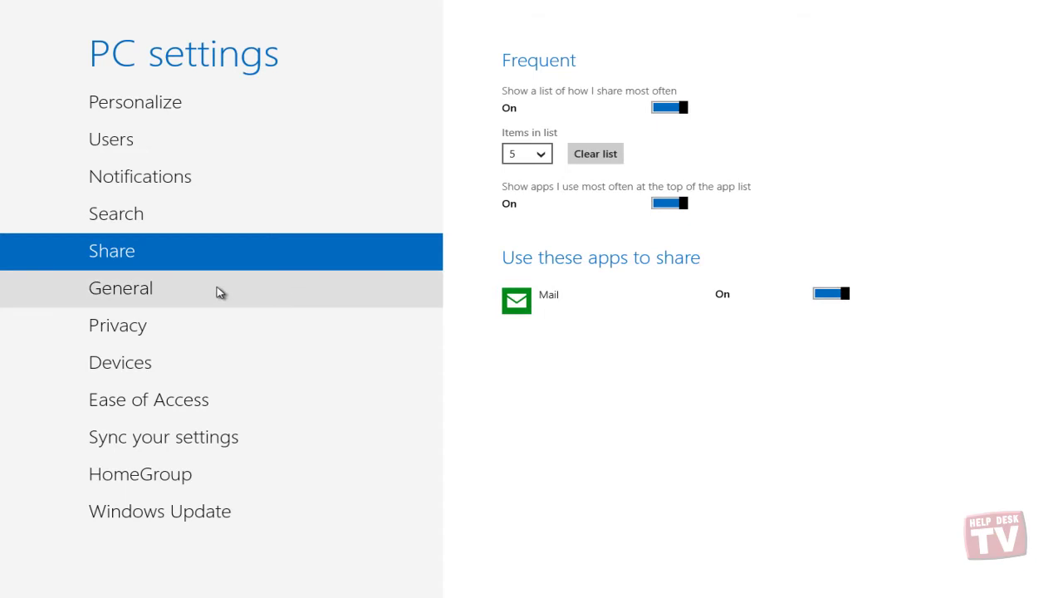
pyautogui.click(218, 291)
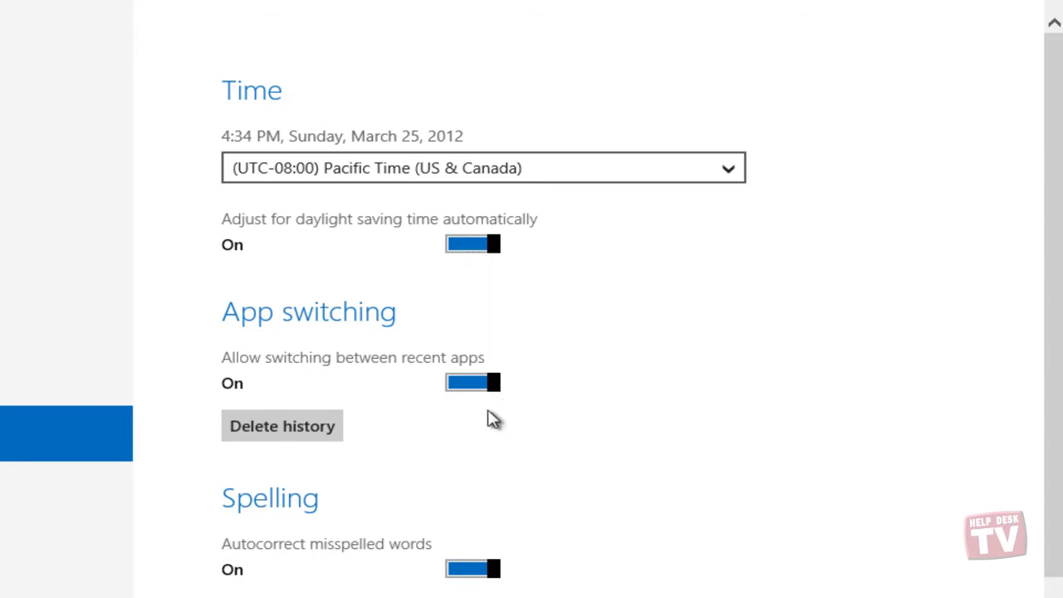
pyautogui.click(471, 384)
pyautogui.click(471, 385)
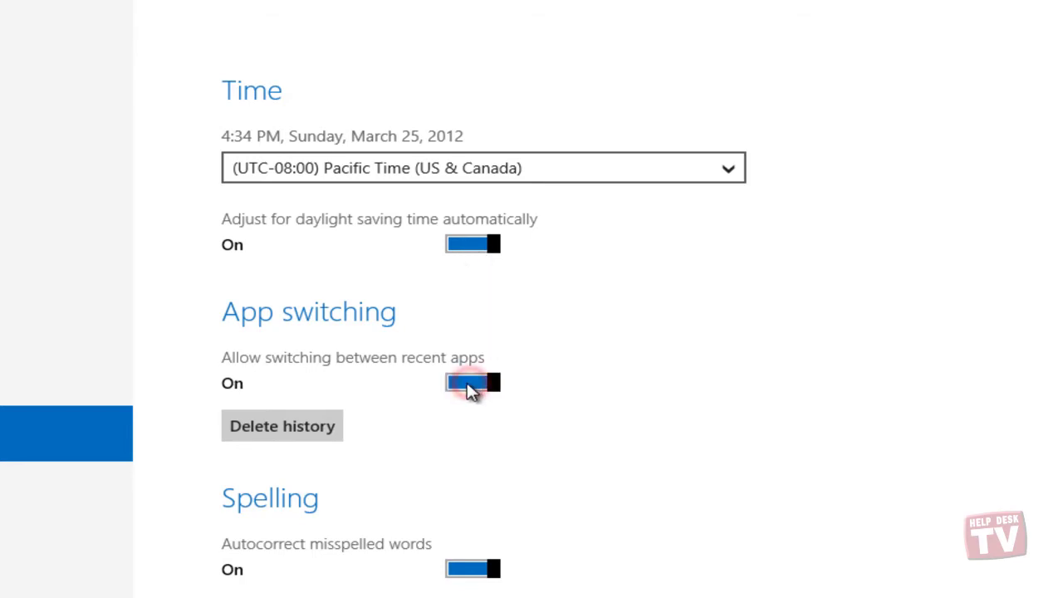
pyautogui.scroll(-3, 614, 589)
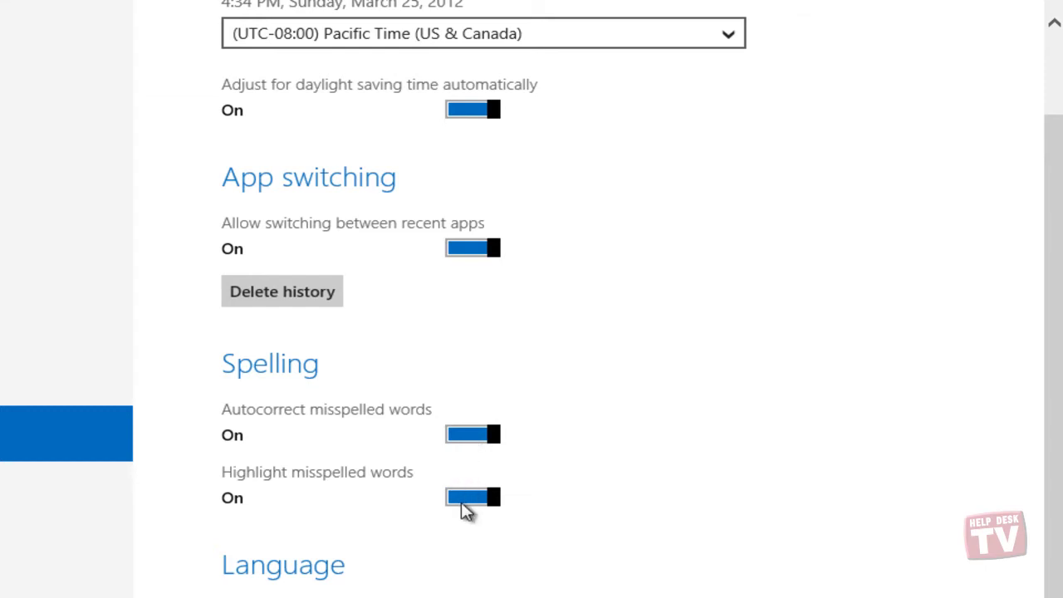
pyautogui.scroll(-5, 615, 573)
pyautogui.scroll(-7, 413, 550)
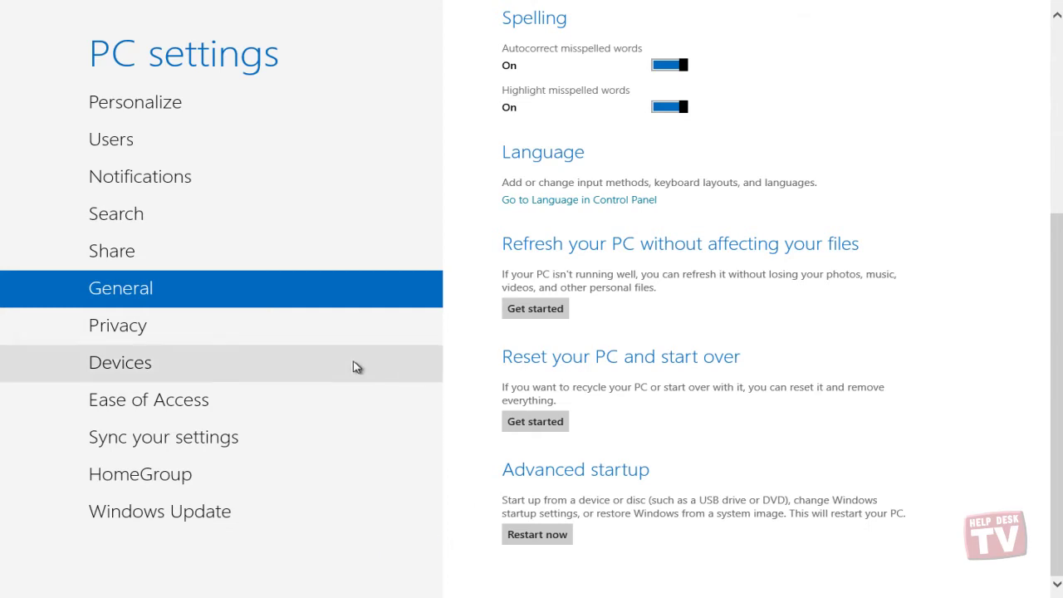
# In the Privacy settings, switch location access, name and account picture access, and sending URLs to improve Windows Store off and back on
pyautogui.click(206, 328)
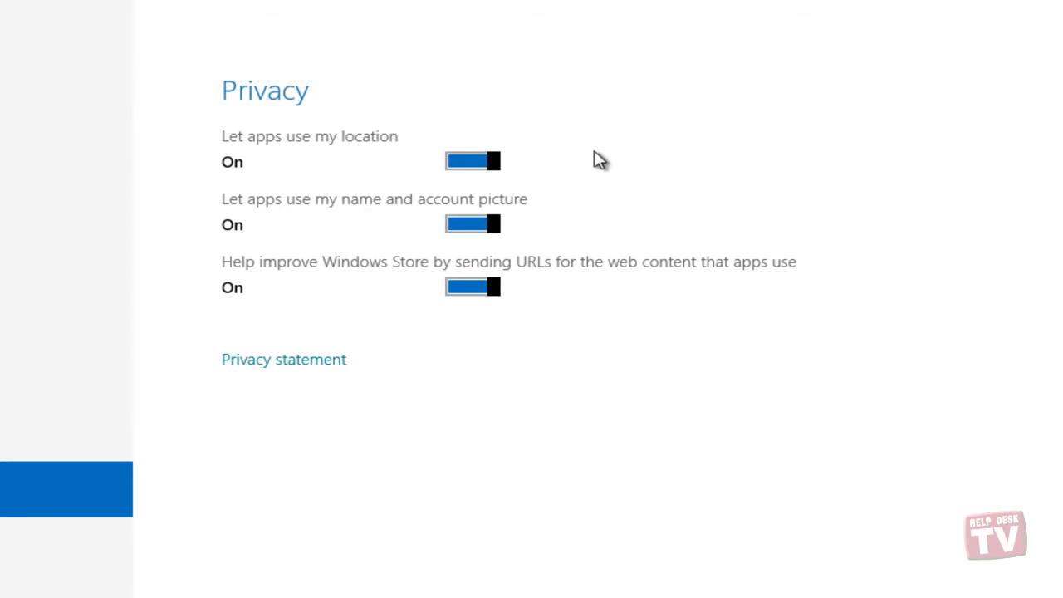
pyautogui.click(474, 160)
pyautogui.click(474, 162)
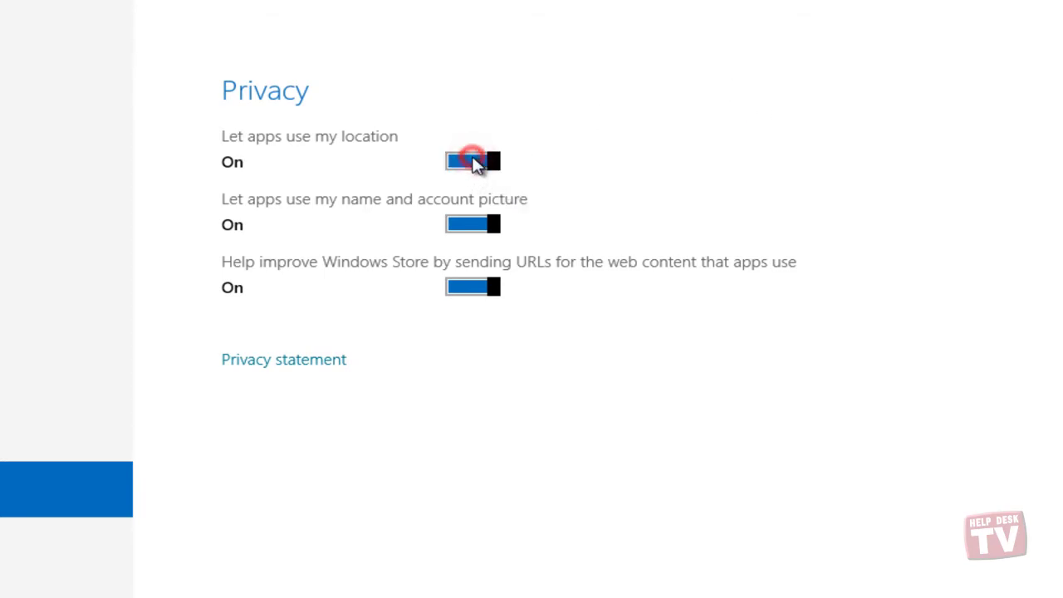
pyautogui.click(475, 224)
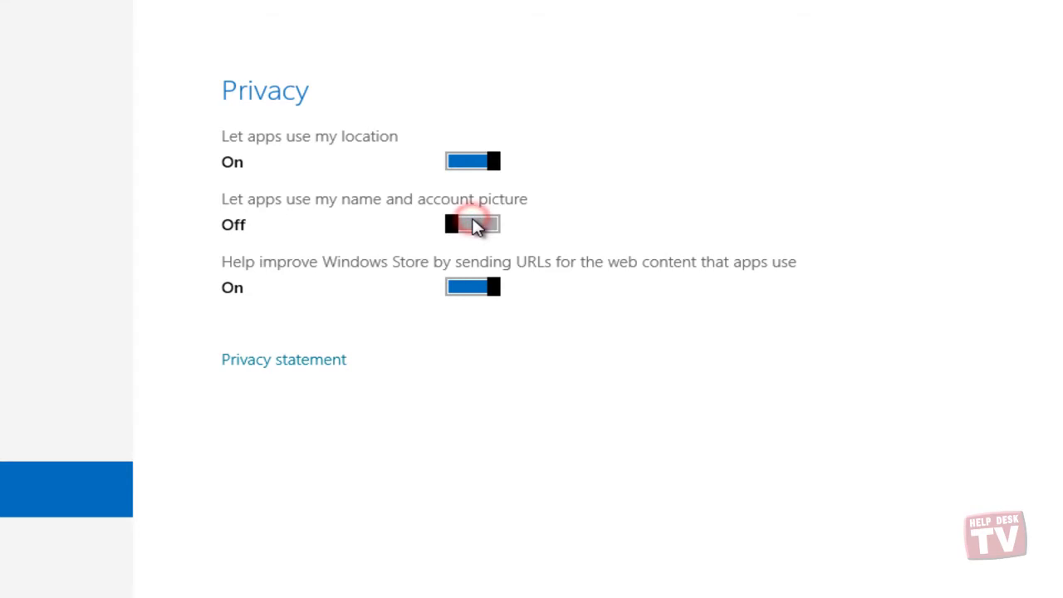
pyautogui.click(475, 224)
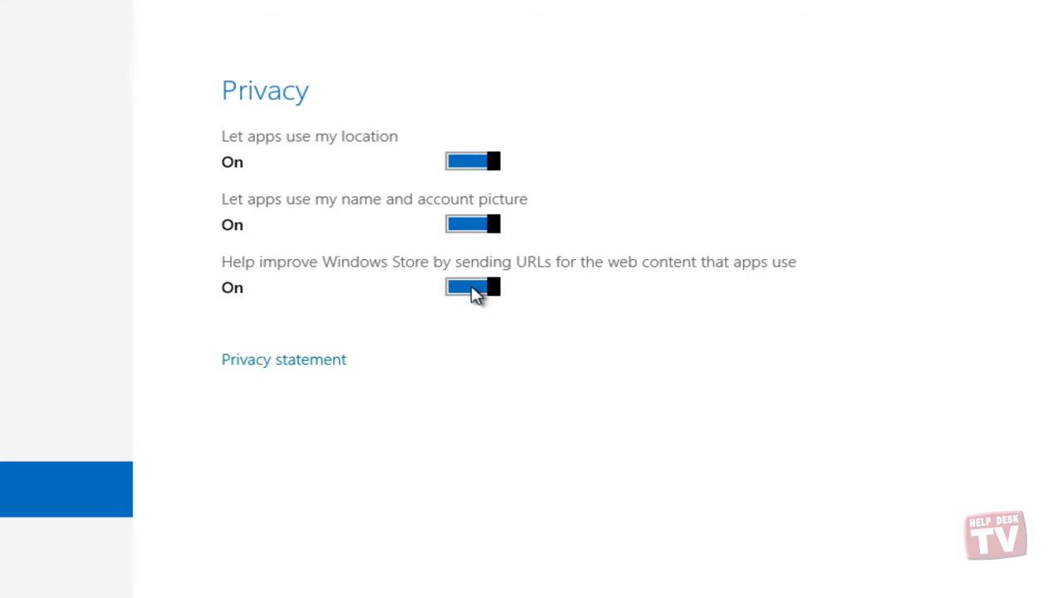
pyautogui.click(473, 289)
pyautogui.click(473, 289)
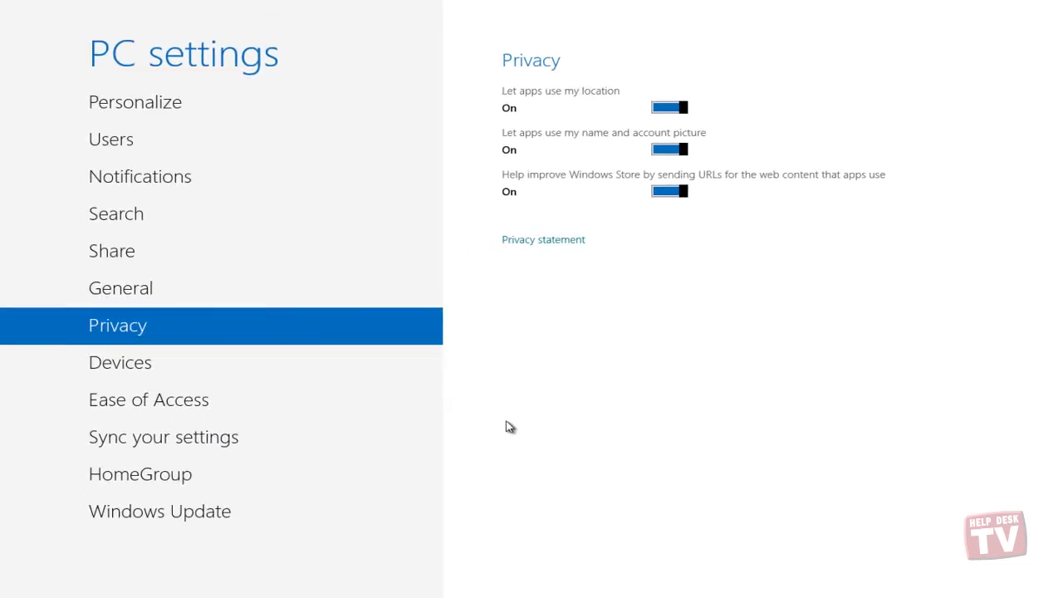
# In the Devices settings, look through the device list and switch downloading device software on metered connections on and back off
pyautogui.click(237, 372)
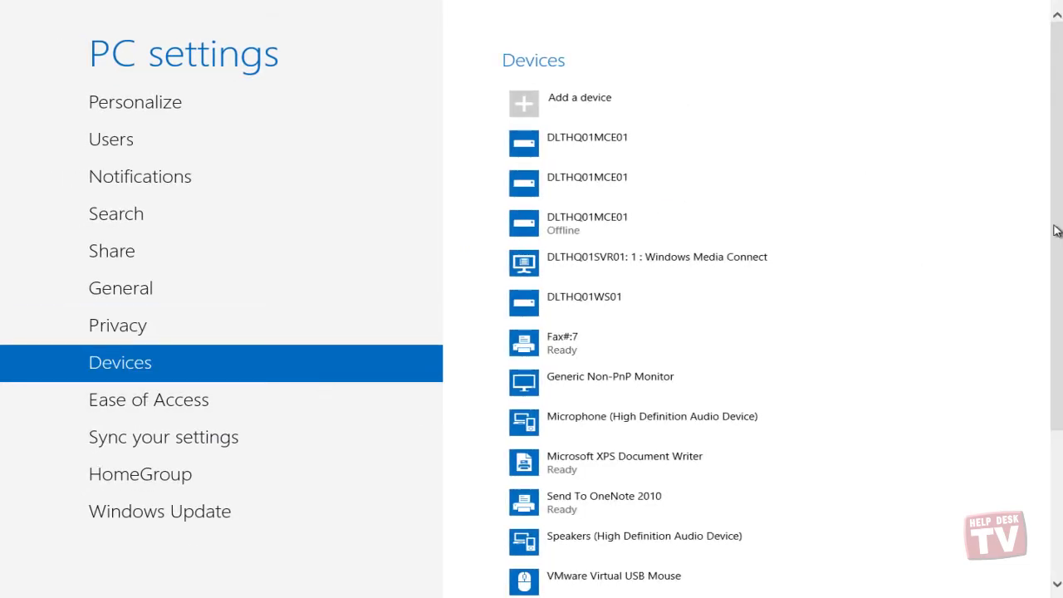
pyautogui.scroll(-1, 1059, 231)
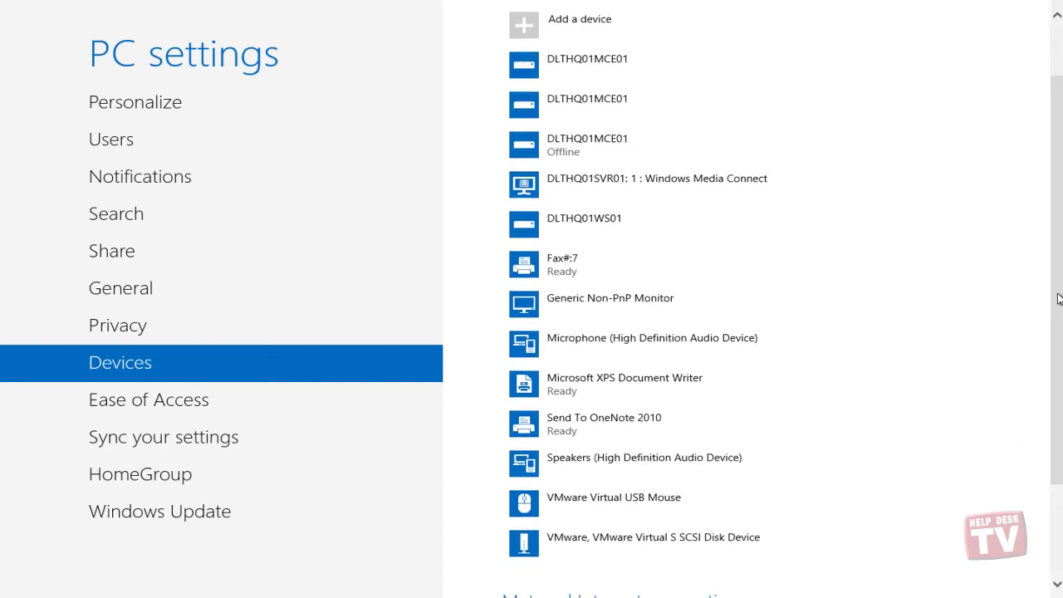
pyautogui.scroll(-2, 954, 415)
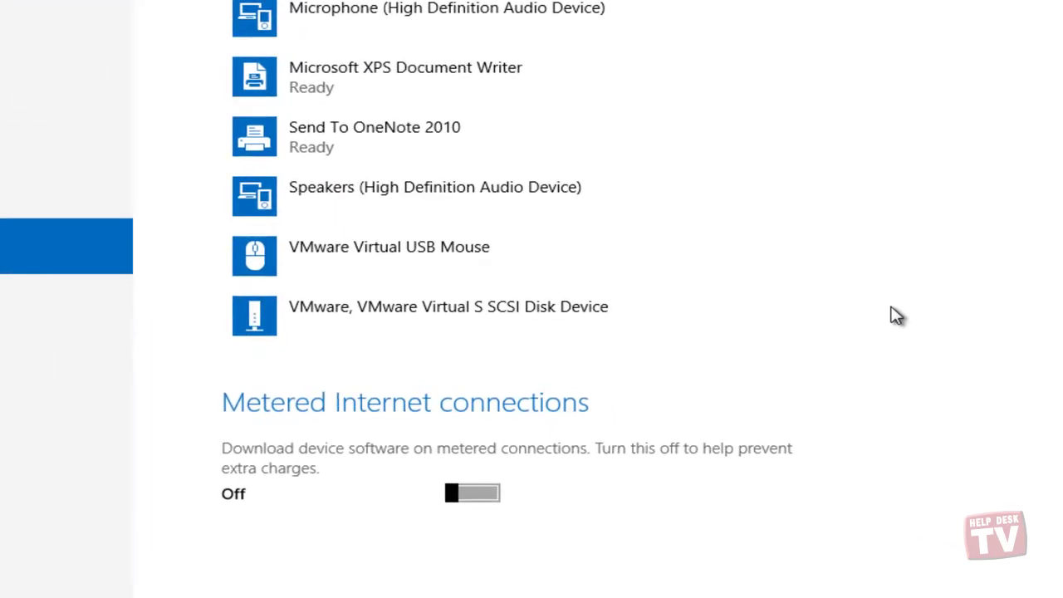
pyautogui.scroll(5, 895, 314)
pyautogui.scroll(-5, 895, 314)
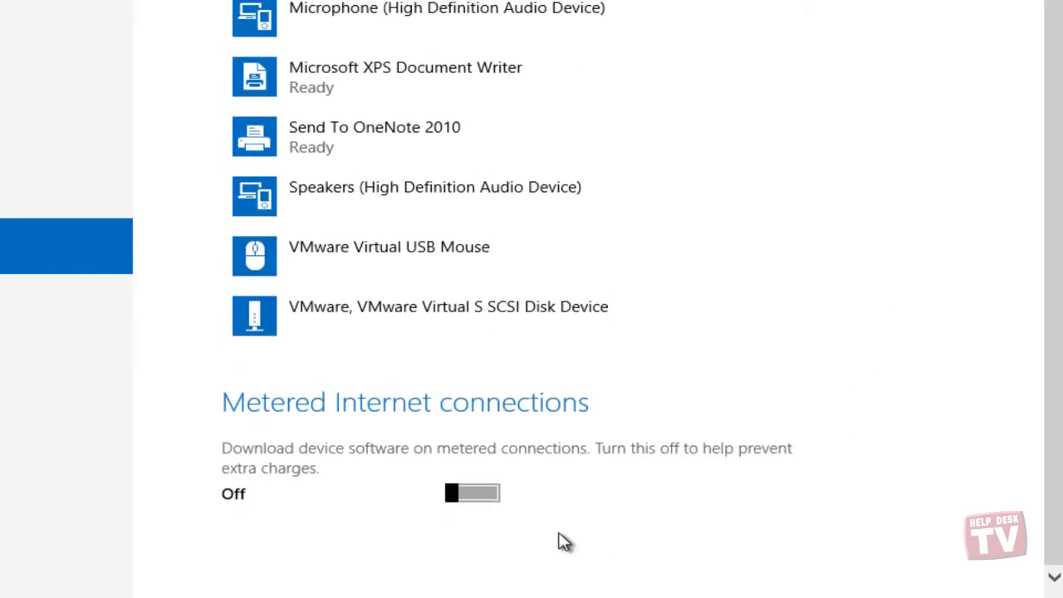
pyautogui.click(487, 496)
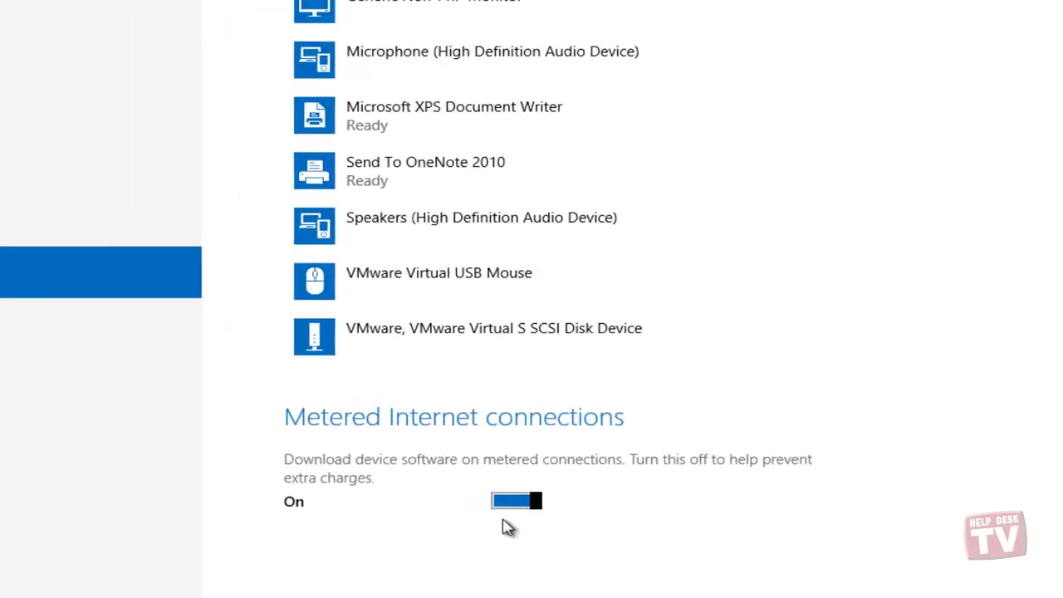
pyautogui.click(665, 529)
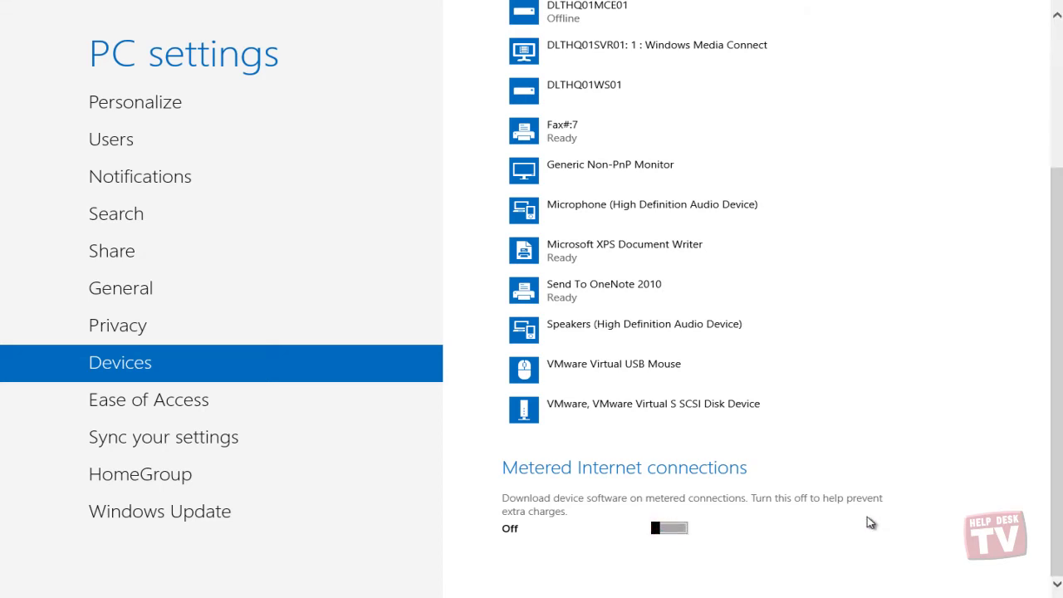
pyautogui.scroll(3, 870, 518)
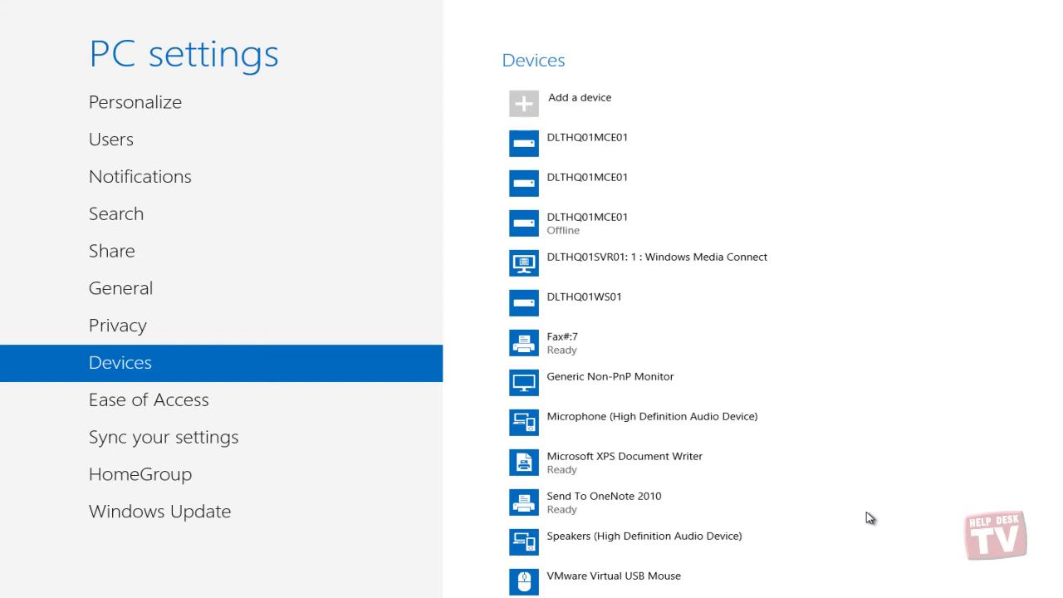
pyautogui.scroll(-3, 870, 518)
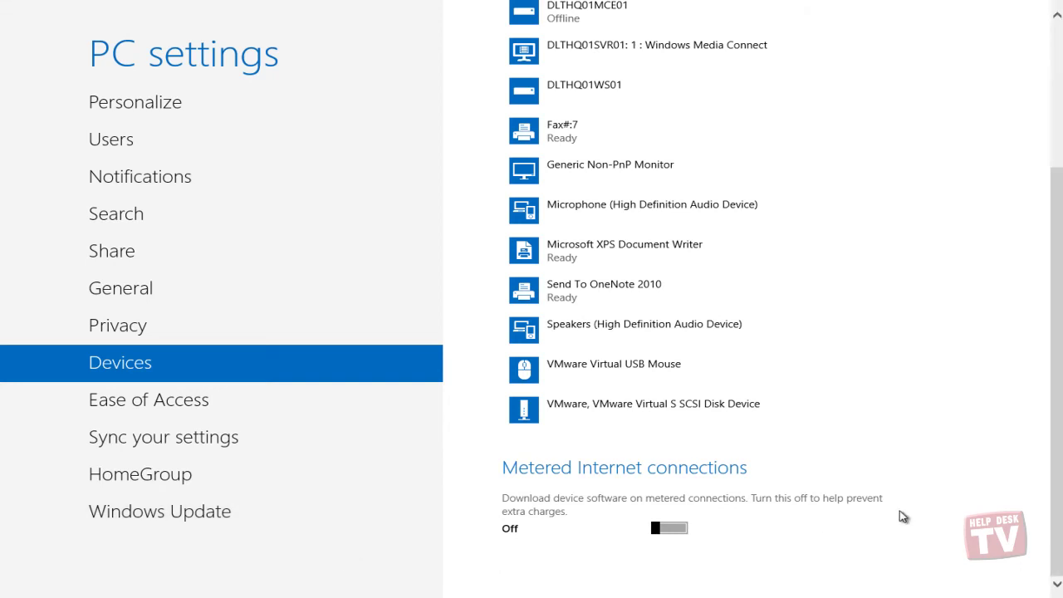
pyautogui.scroll(3, 984, 479)
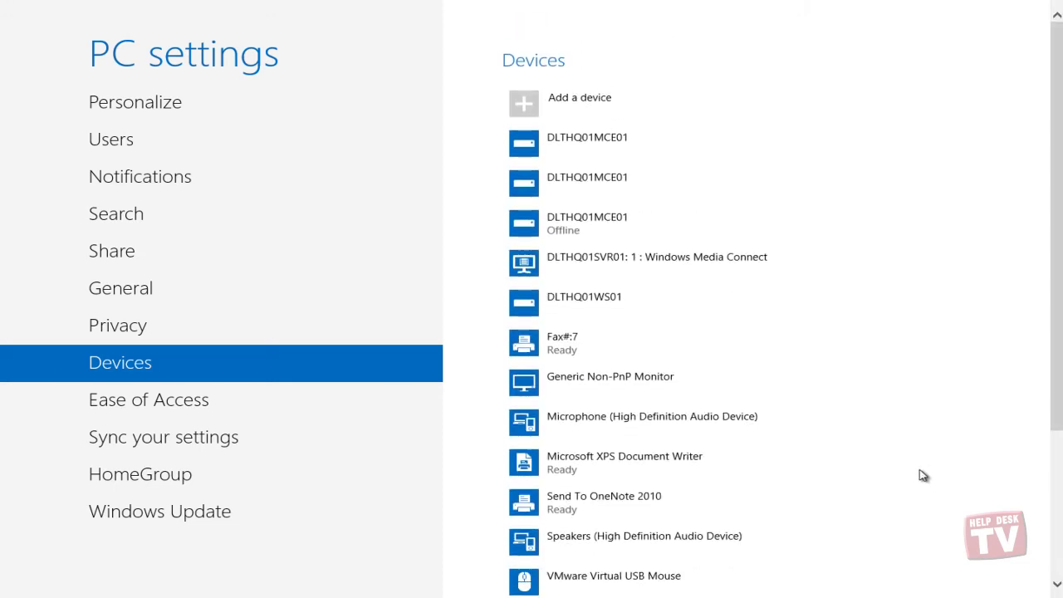
# In the Ease of Access settings, switch High contrast on and back off
pyautogui.click(251, 407)
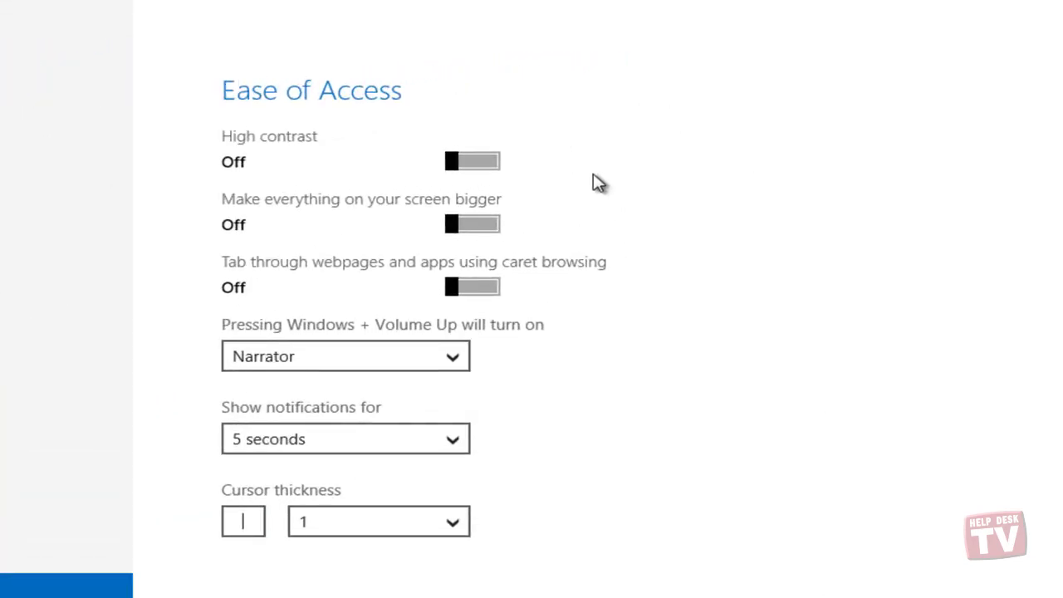
pyautogui.click(491, 166)
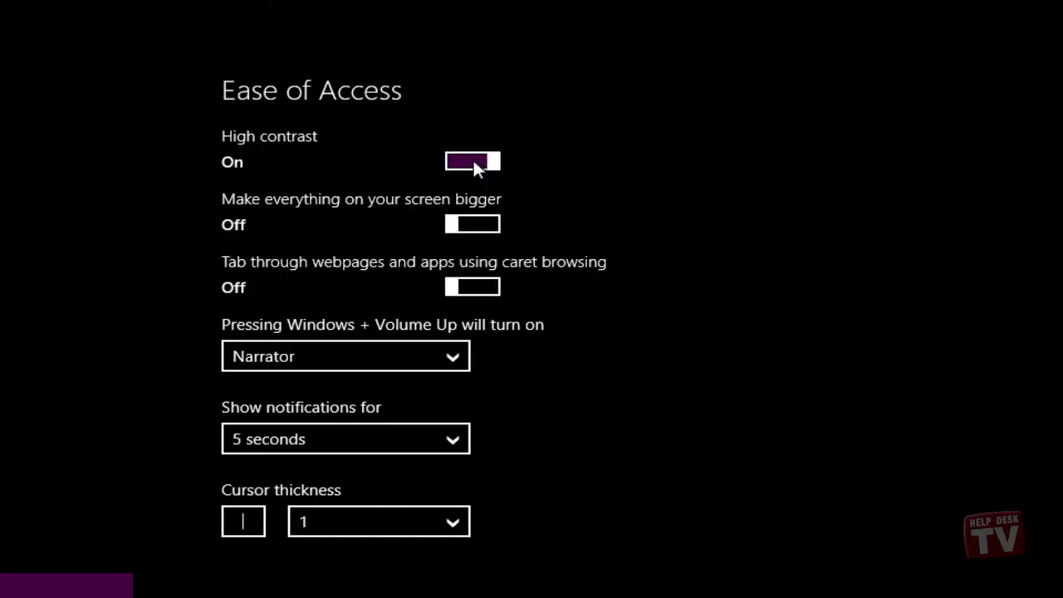
pyautogui.click(473, 161)
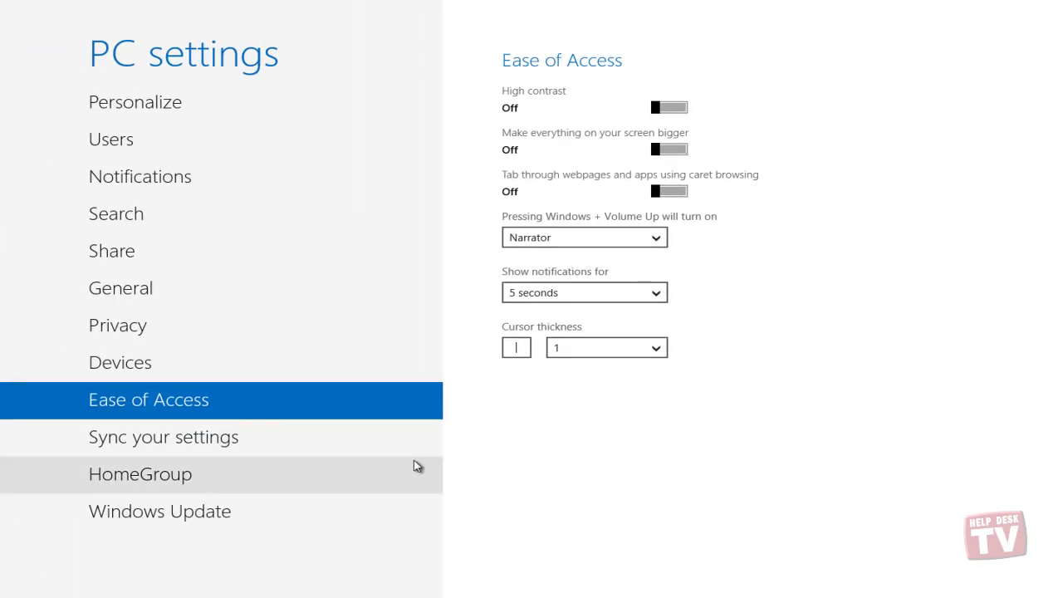
# Look through all the Sync your settings options, including metered Internet connections, and open the HomeGroup settings
pyautogui.click(256, 446)
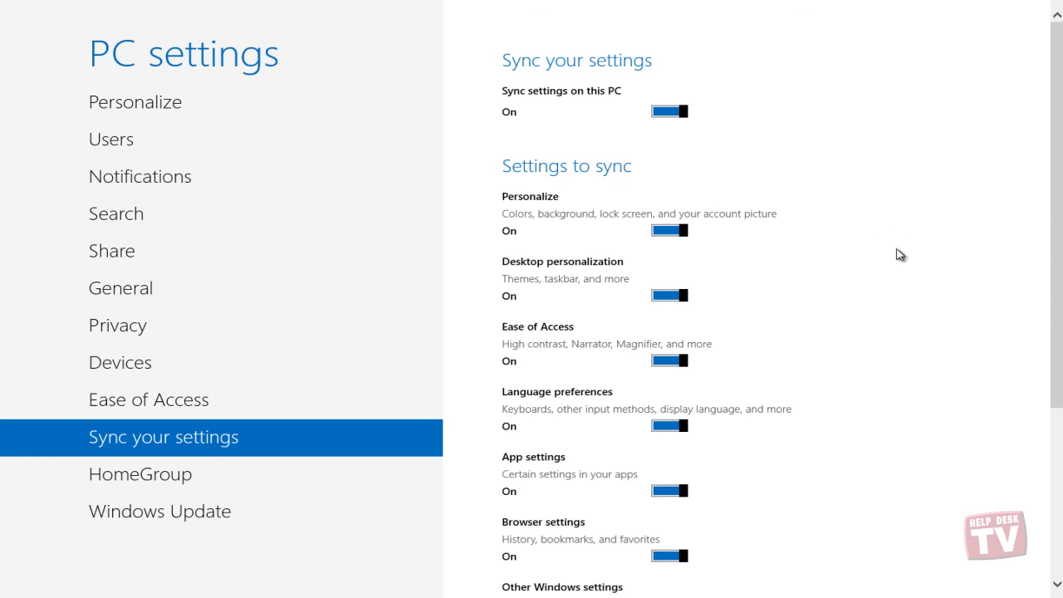
pyautogui.scroll(-2, 901, 332)
pyautogui.scroll(-2, 901, 332)
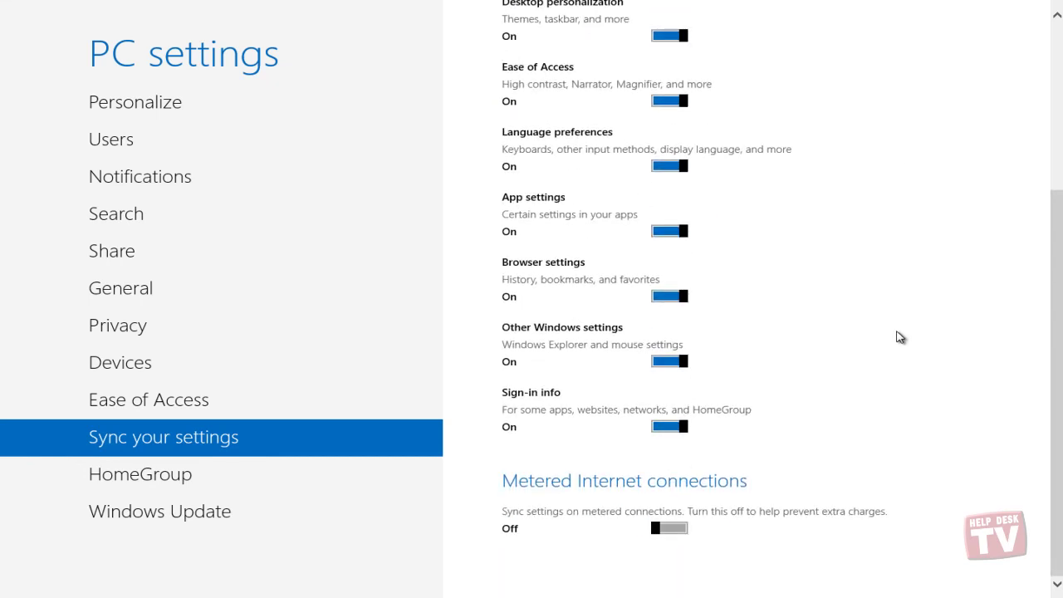
pyautogui.scroll(5, 905, 336)
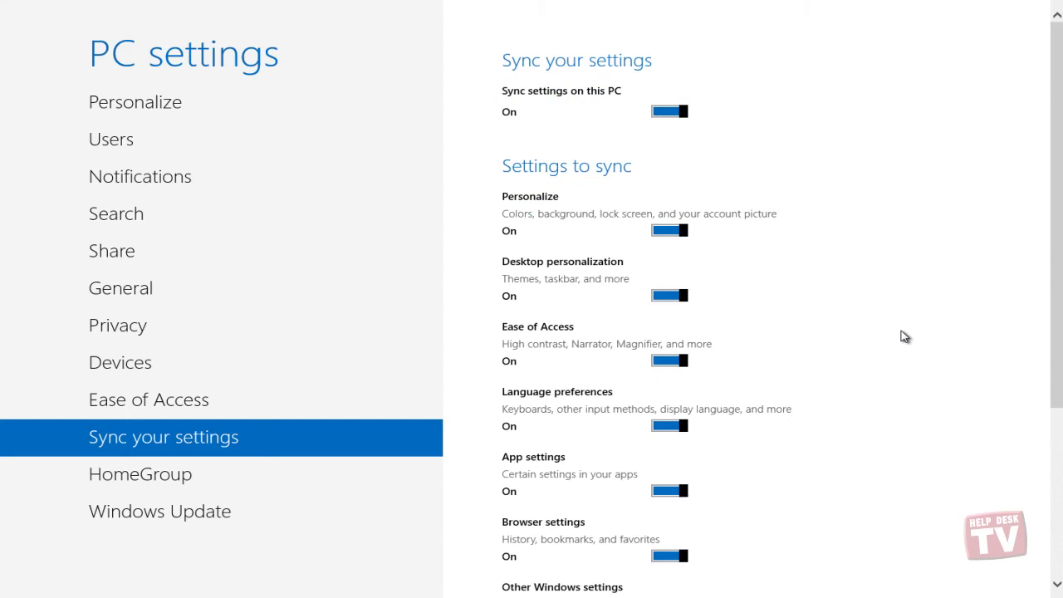
pyautogui.click(314, 481)
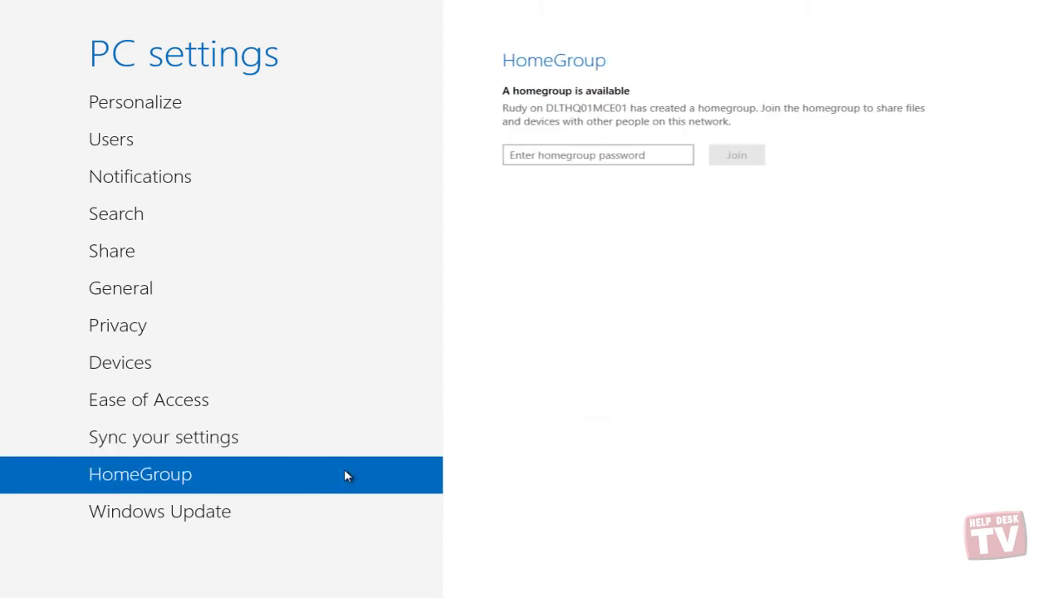